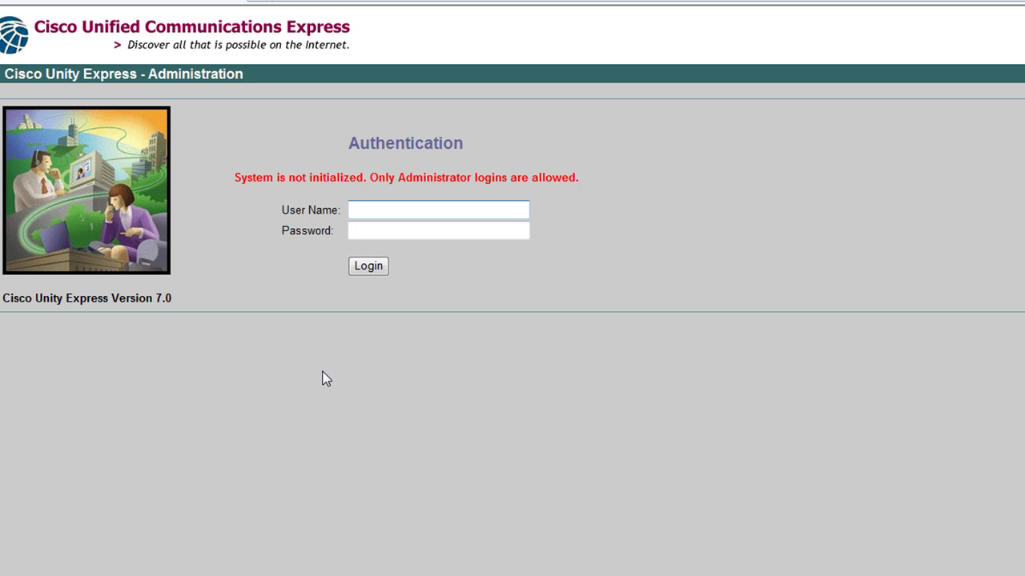
Log in to Unity Express Administration as admin with the administrator password
{"action": "left_click", "coordinate": [404, 209]}
{"action": "type", "text": "admin"}
{"action": "key", "text": "Tab"}
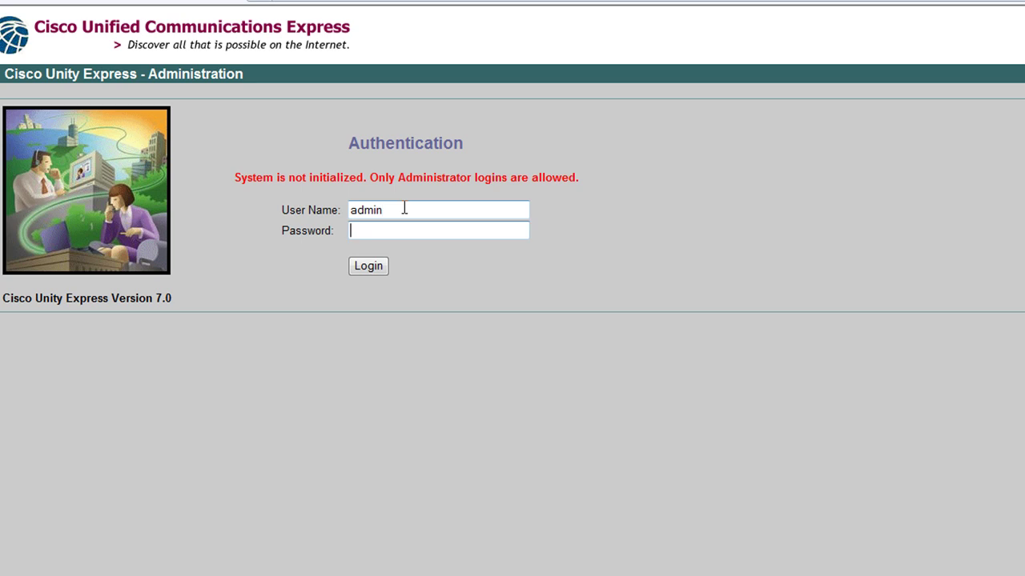
{"action": "type", "text": "•••••"}
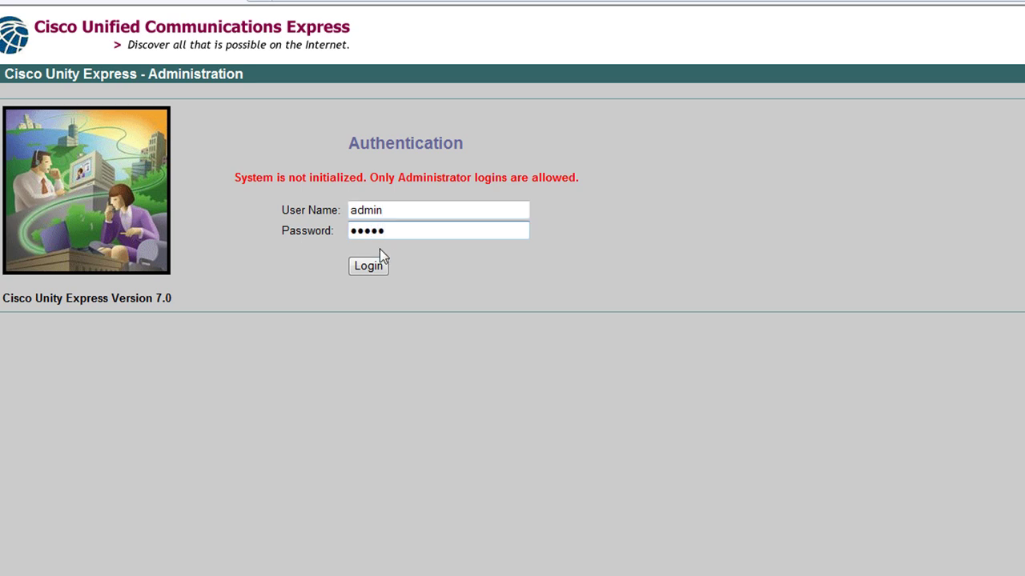
{"action": "left_click", "coordinate": [381, 267]}
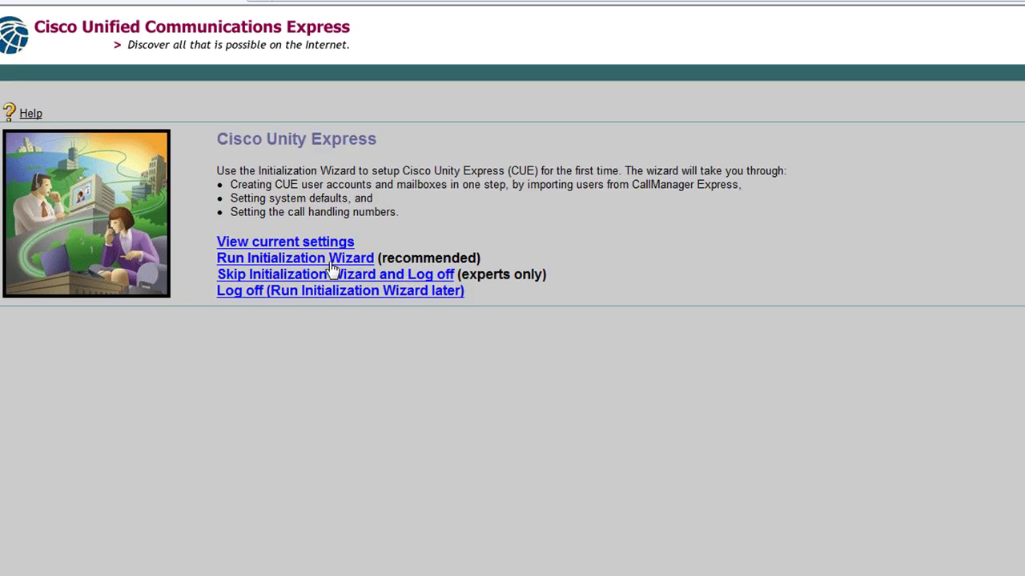
Launch the recommended Run Initialization Wizard
{"action": "left_click", "coordinate": [271, 264]}
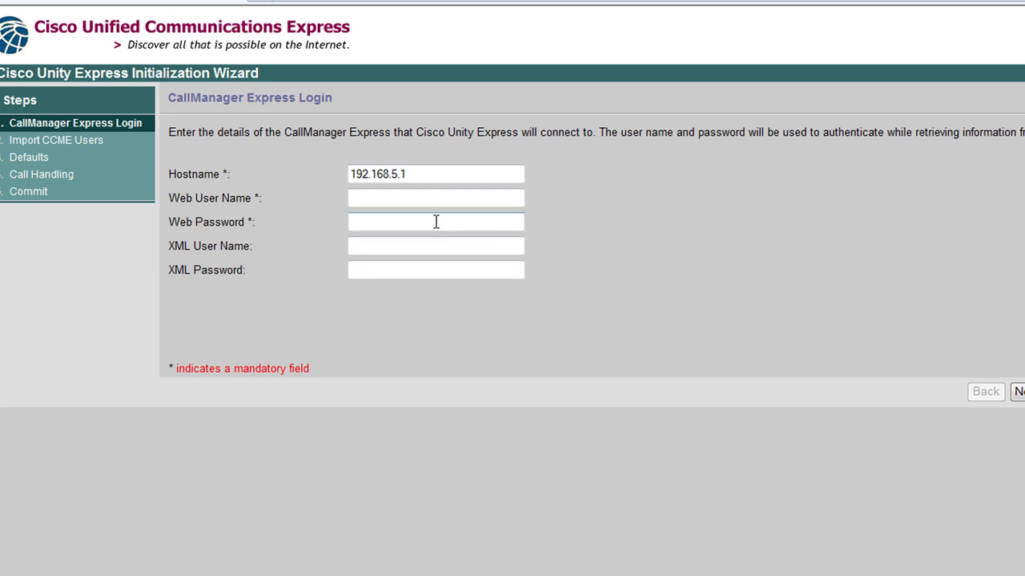
Submit CallManager Express web login 'voicemail' with its password, find no users, and go back
{"action": "left_click", "coordinate": [397, 200]}
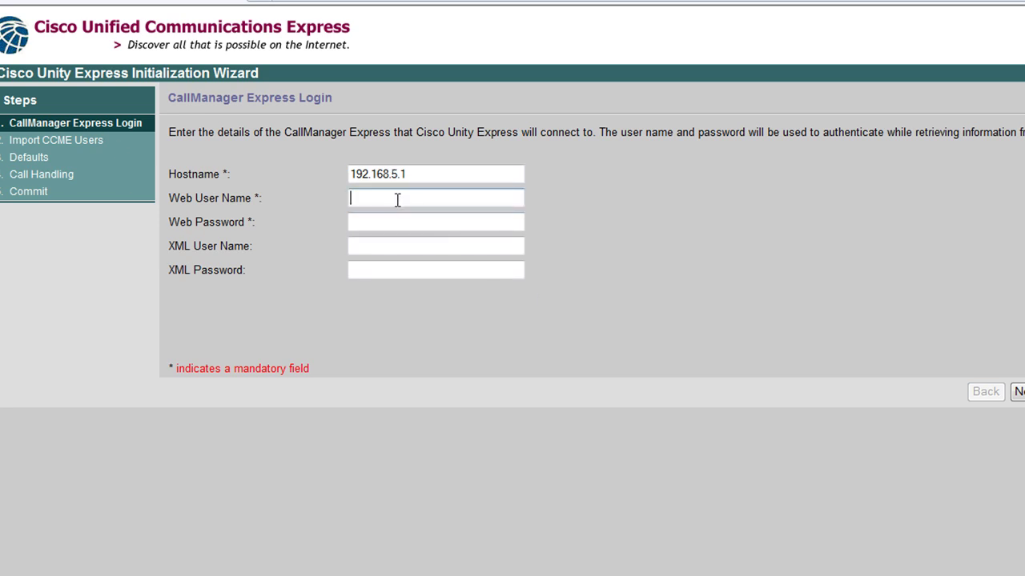
{"action": "type", "text": "voicemail"}
{"action": "key", "text": "Tab"}
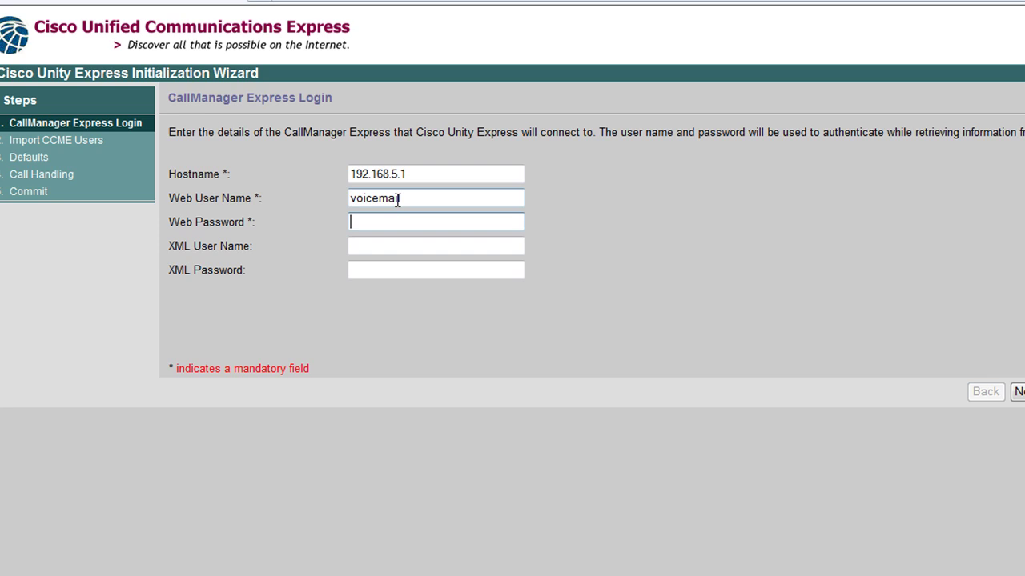
{"action": "type", "text": "cisco"}
{"action": "left_click", "coordinate": [1017, 393]}
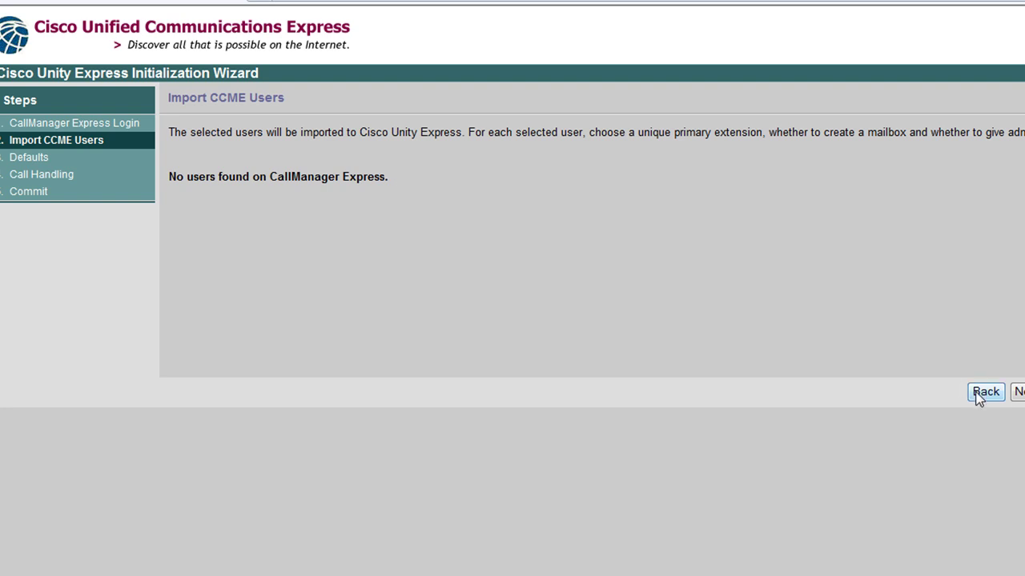
{"action": "left_click", "coordinate": [983, 393]}
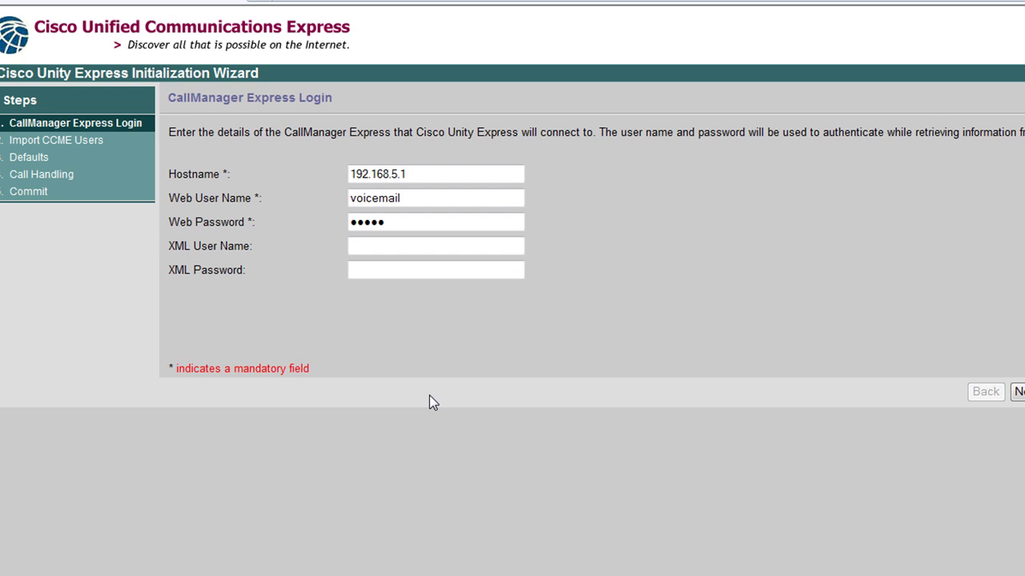
{"action": "key", "text": "alt+Tab"}
{"action": "key", "text": "alt+Tab"}
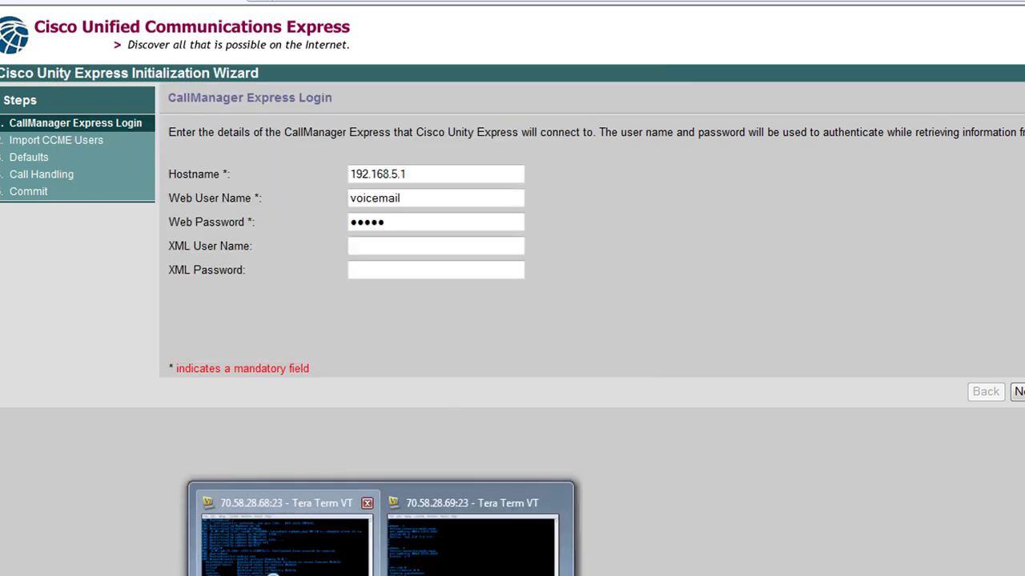
Bring the CME_Router Tera Term console forward and reposition it to show more output
{"action": "left_click", "coordinate": [285, 521]}
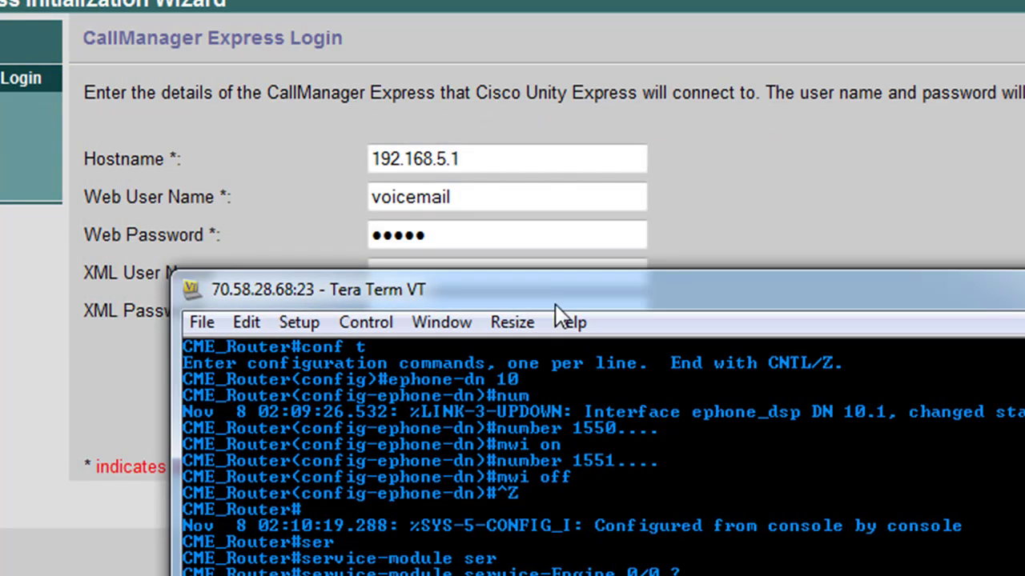
{"action": "left_click_drag", "start_coordinate": [555, 306], "coordinate": [440, 48]}
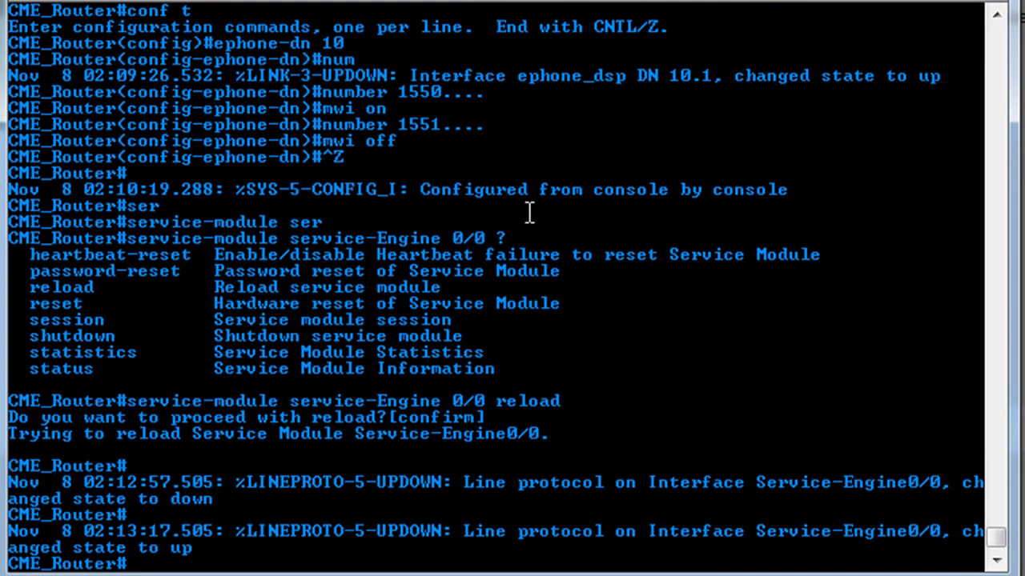
Enter configuration mode and give ephone 1 username Phone1 with a password
{"action": "type", "text": "sh"}
{"action": "key", "text": "BackSpace"}
{"action": "key", "text": "BackSpace"}
{"action": "key", "text": "BackSpace"}
{"action": "type", "text": "conf t"}
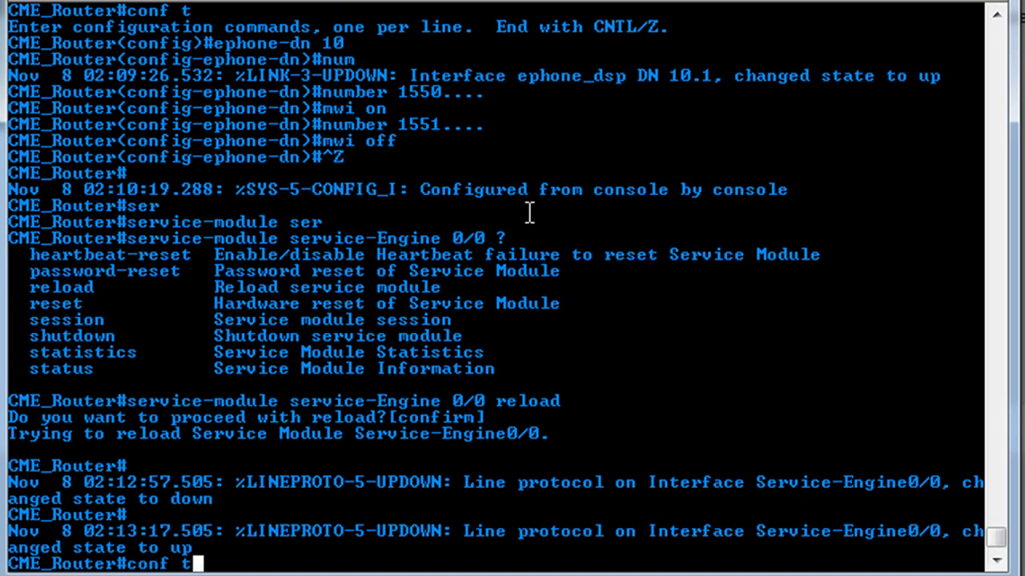
{"action": "key", "text": "Return"}
{"action": "type", "text": "eph"}
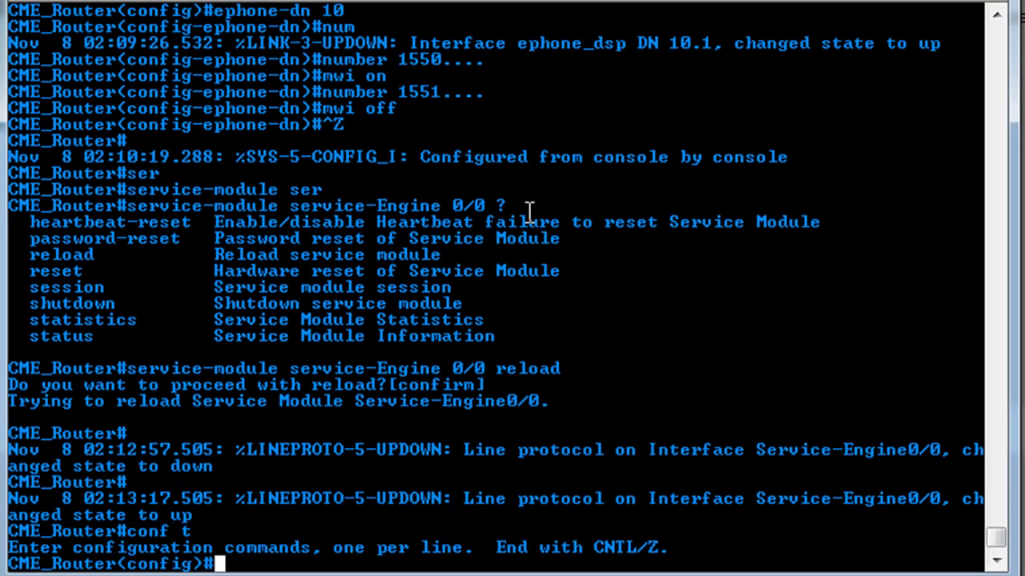
{"action": "type", "text": "one 1"}
{"action": "key", "text": "Return"}
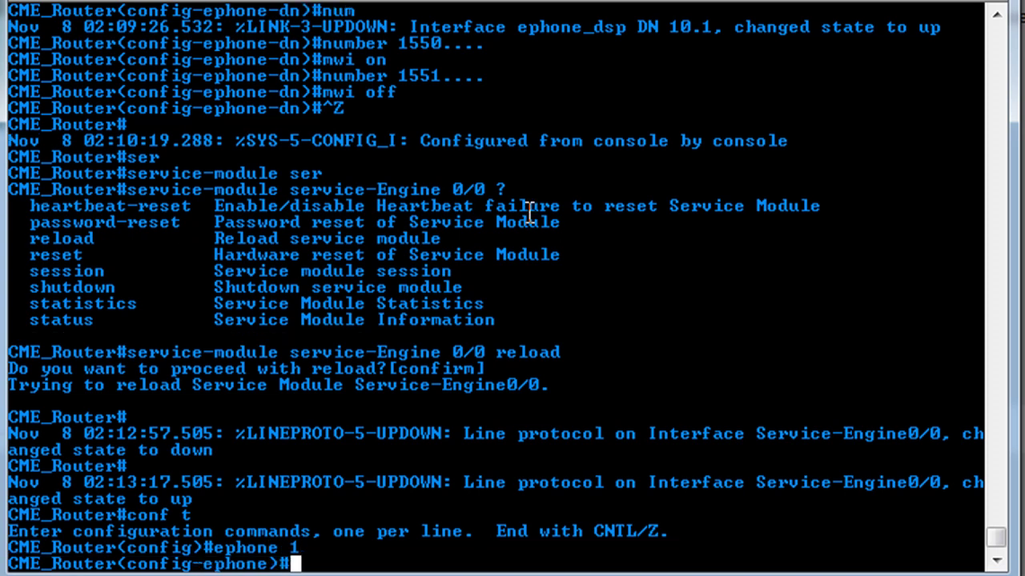
{"action": "type", "text": "username "}
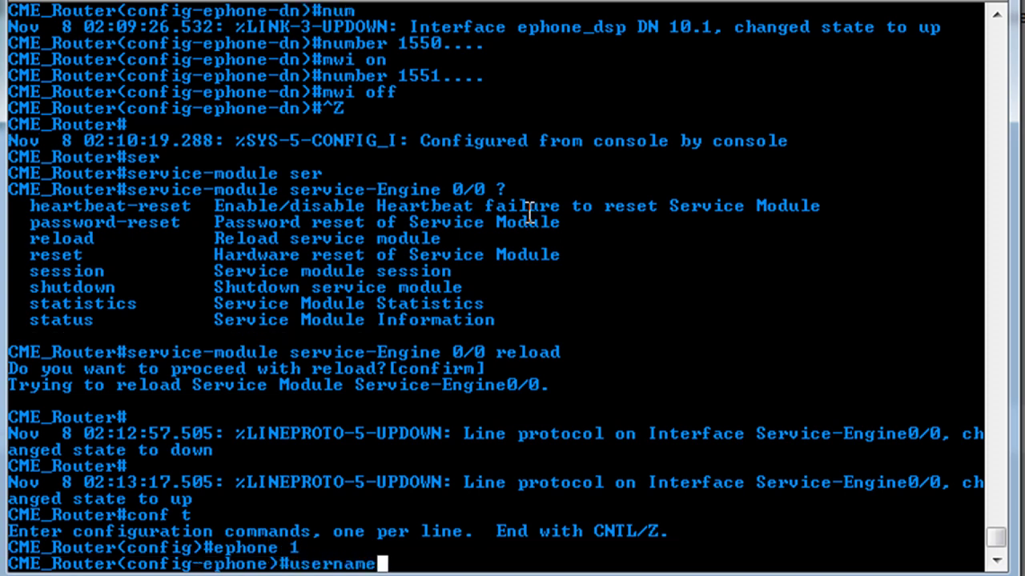
{"action": "type", "text": "\"Phone1"}
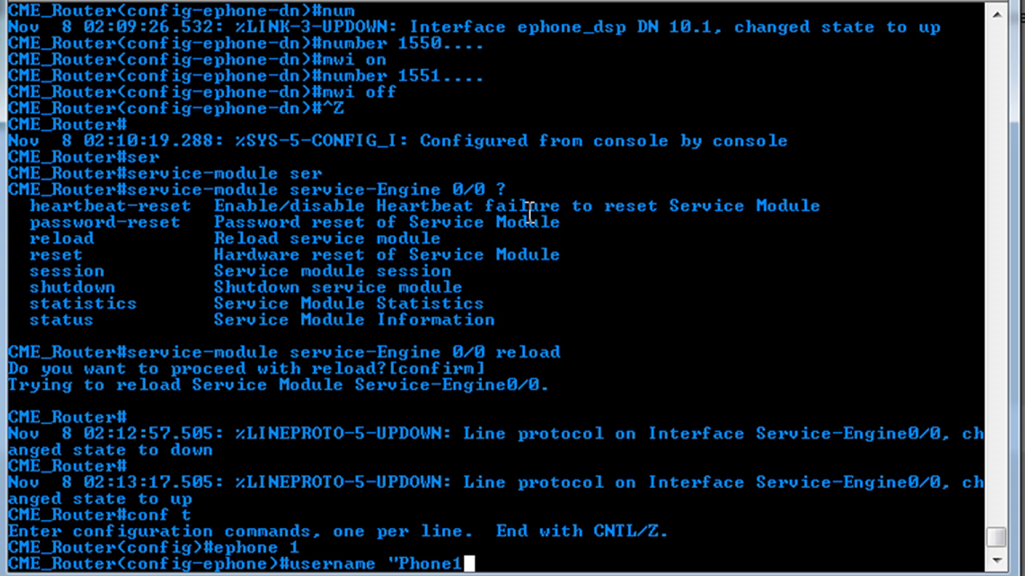
{"action": "type", "text": "\" passw"}
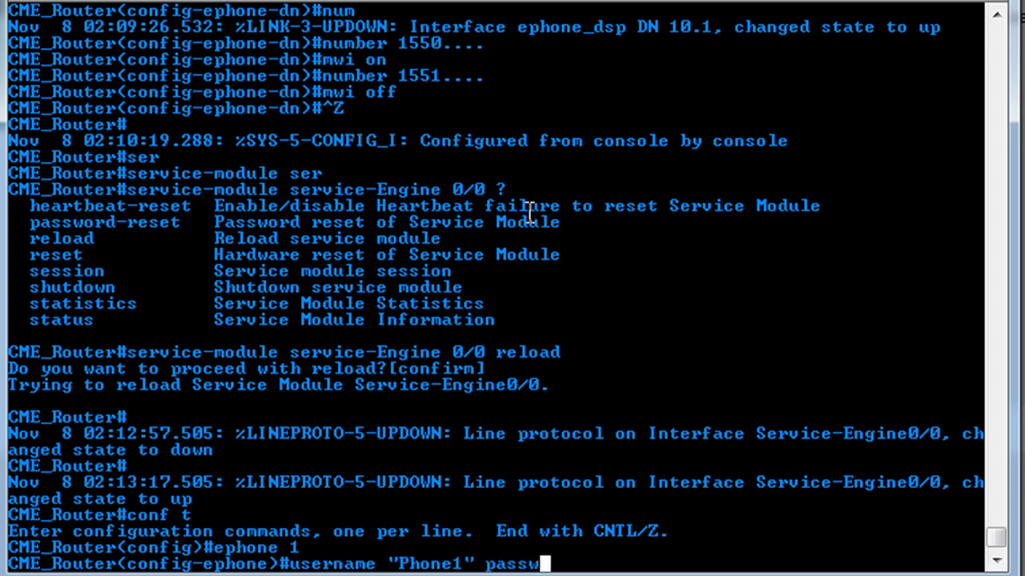
{"action": "type", "text": "ord 1234"}
{"action": "key", "text": "Return"}
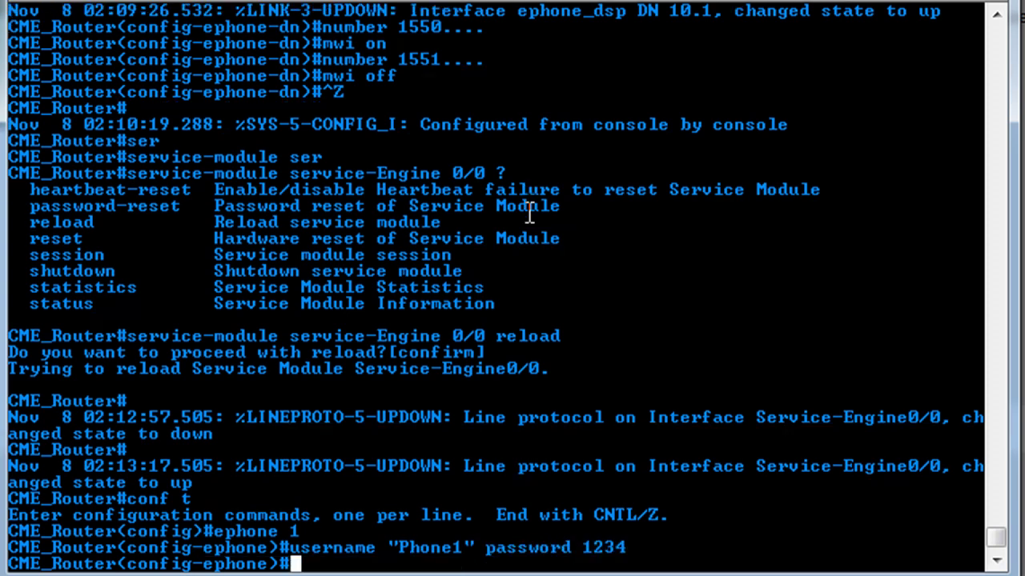
Give ephone 2 username Phone2 by editing the recalled username command
{"action": "type", "text": "ephone 2"}
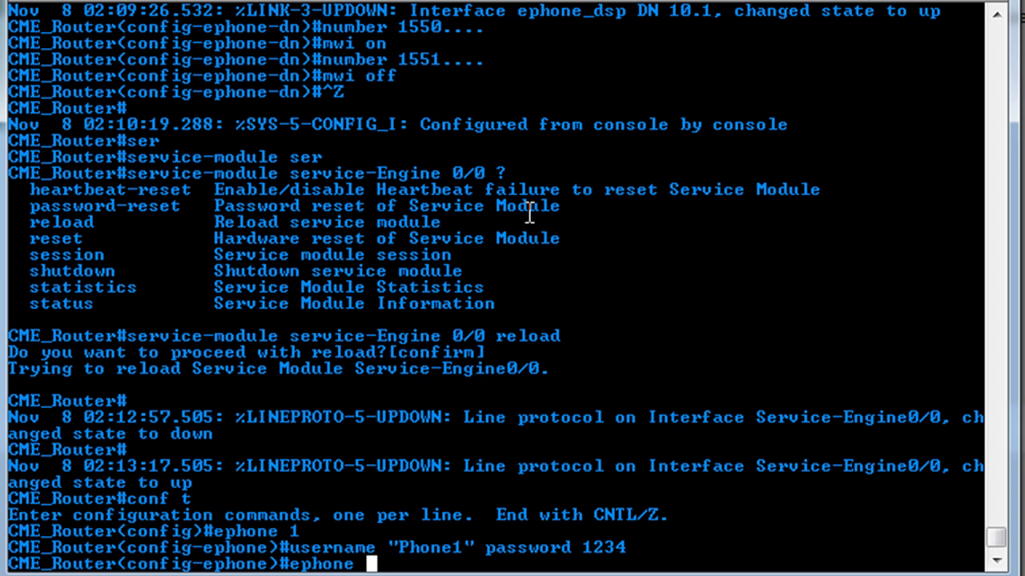
{"action": "key", "text": "Return"}
{"action": "key", "text": "Up"}
{"action": "key", "text": "Up"}
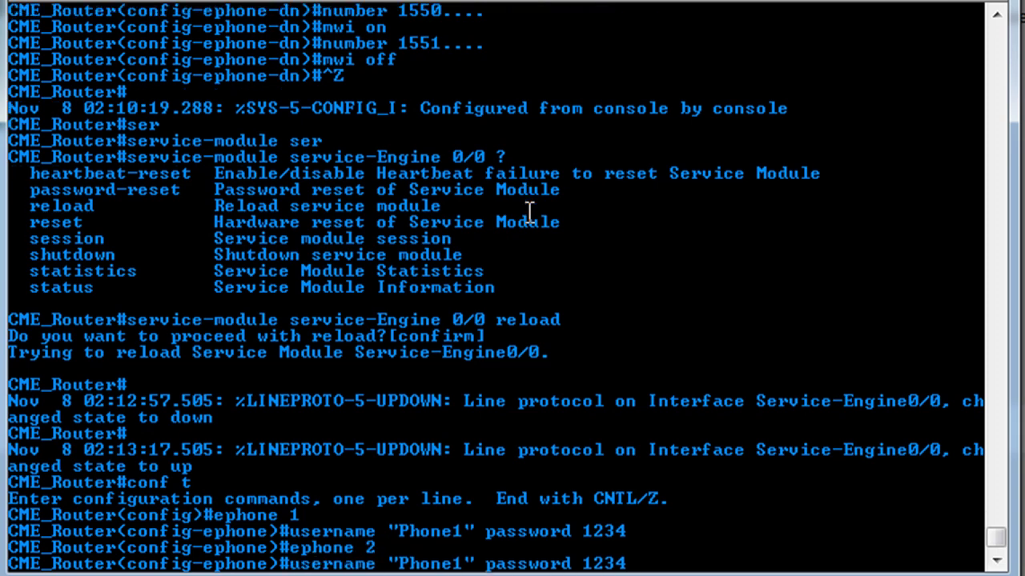
{"action": "key", "text": "Left"}
{"action": "key", "text": "Left"}
{"action": "key", "text": "Left"}
{"action": "key", "text": "Left"}
{"action": "key", "text": "Left"}
{"action": "key", "text": "Left"}
{"action": "key", "text": "Left"}
{"action": "key", "text": "Left"}
{"action": "key", "text": "Left"}
{"action": "key", "text": "Left"}
{"action": "key", "text": "Left"}
{"action": "key", "text": "Left"}
{"action": "key", "text": "Left"}
{"action": "key", "text": "Left"}
{"action": "key", "text": "BackSpace"}
{"action": "type", "text": "2"}
{"action": "key", "text": "Return"}
Configure ephone 3 with username Phone3
{"action": "key", "text": "Up"}
{"action": "key", "text": "Up"}
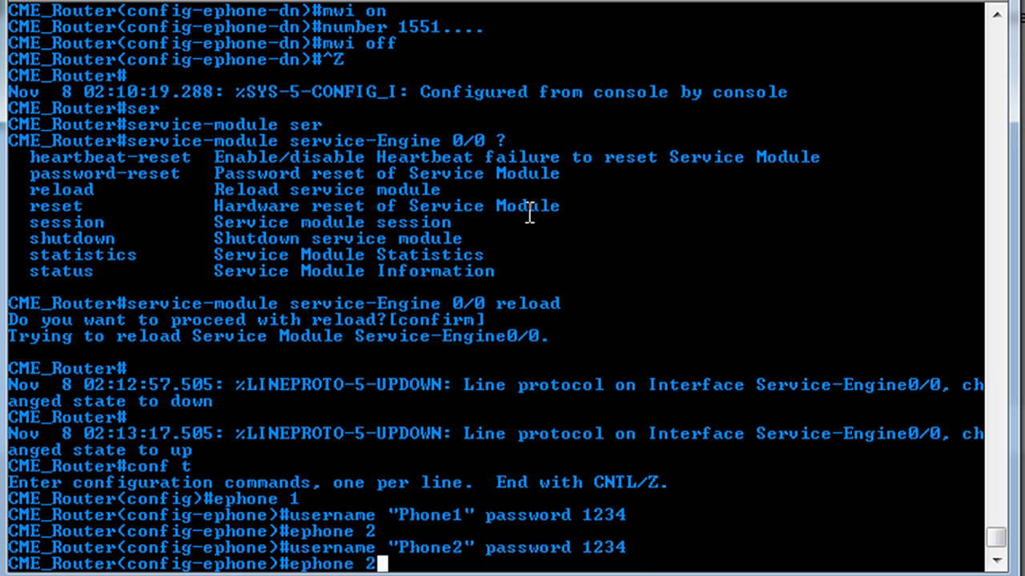
{"action": "key", "text": "BackSpace"}
{"action": "type", "text": "3"}
{"action": "key", "text": "Return"}
{"action": "key", "text": "Up"}
{"action": "key", "text": "Up"}
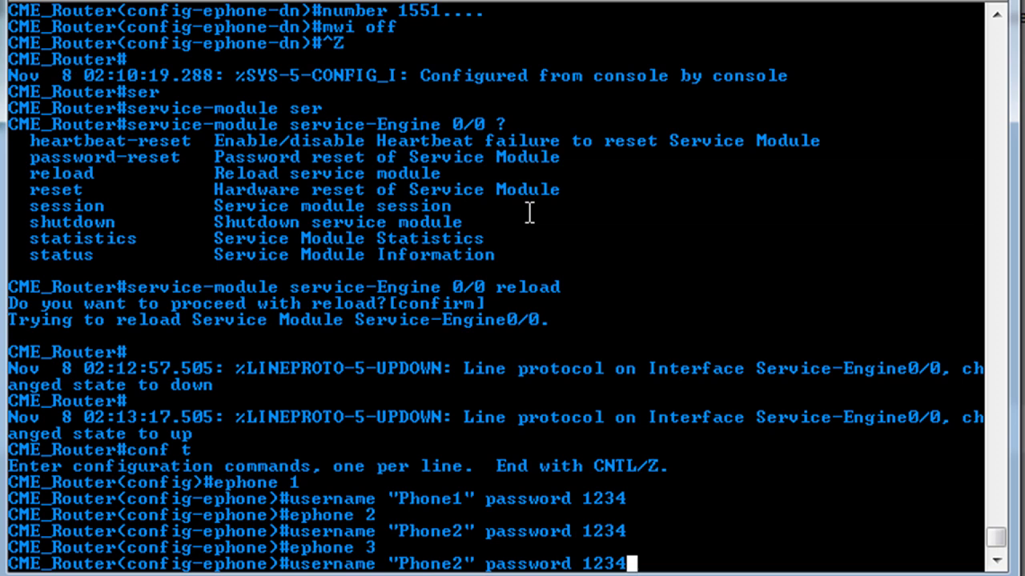
{"action": "key", "text": "Left"}
{"action": "key", "text": "Left"}
{"action": "key", "text": "Left"}
{"action": "key", "text": "Left"}
{"action": "key", "text": "Left"}
{"action": "key", "text": "Left"}
{"action": "key", "text": "Left"}
{"action": "key", "text": "Left"}
{"action": "key", "text": "Left"}
{"action": "key", "text": "Left"}
{"action": "key", "text": "Left"}
{"action": "key", "text": "Left"}
{"action": "key", "text": "Left"}
{"action": "key", "text": "Left"}
{"action": "key", "text": "Left"}
{"action": "key", "text": "Left"}
{"action": "key", "text": "Delete"}
{"action": "type", "text": "3"}
{"action": "key", "text": "Return"}
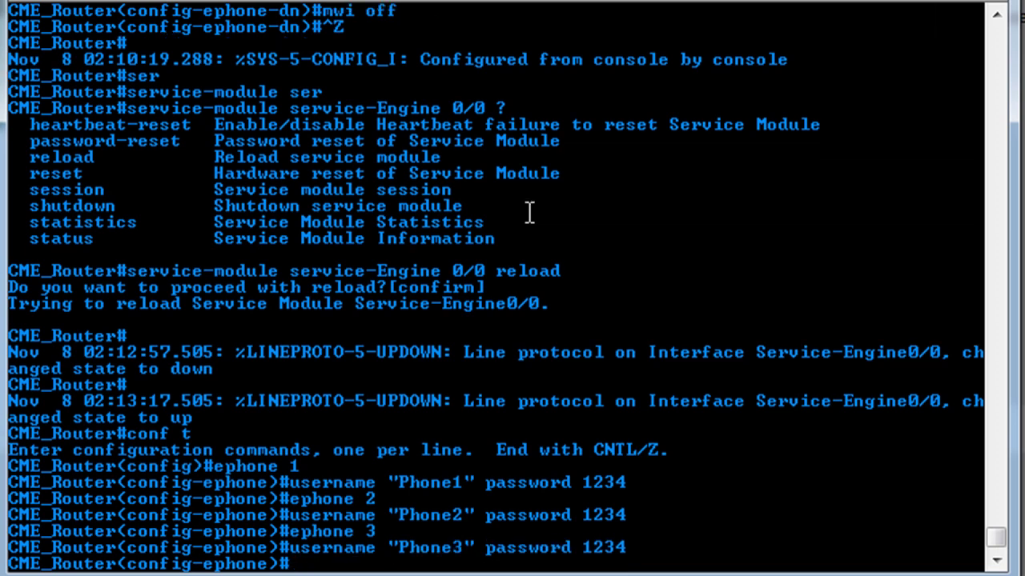
Configure ephone 4 with username Phone4, then exit configuration mode
{"action": "key", "text": "Up"}
{"action": "key", "text": "Up"}
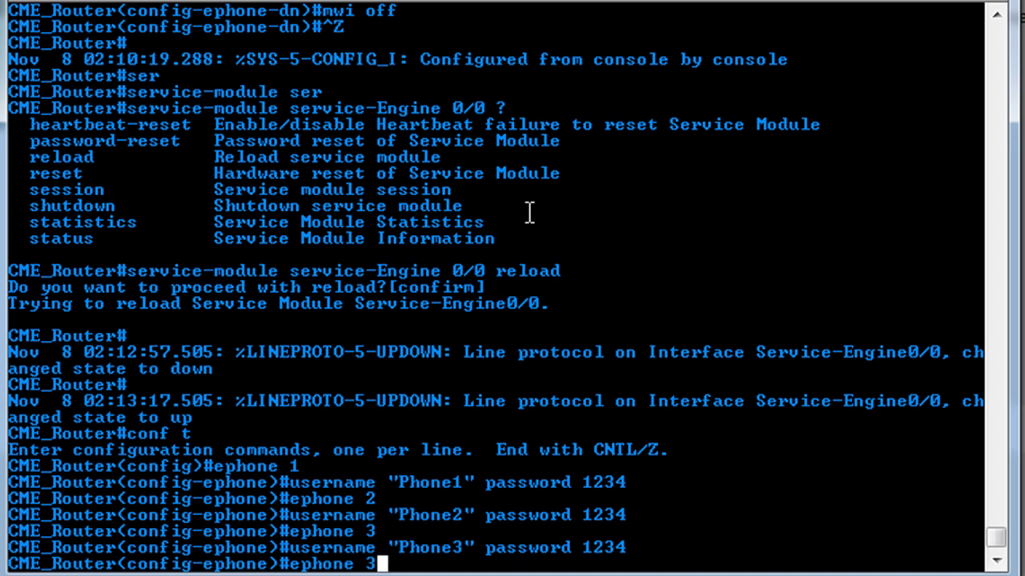
{"action": "key", "text": "BackSpace"}
{"action": "type", "text": "4"}
{"action": "key", "text": "Return"}
{"action": "key", "text": "Up"}
{"action": "key", "text": "Up"}
{"action": "key", "text": "Left"}
{"action": "key", "text": "Left"}
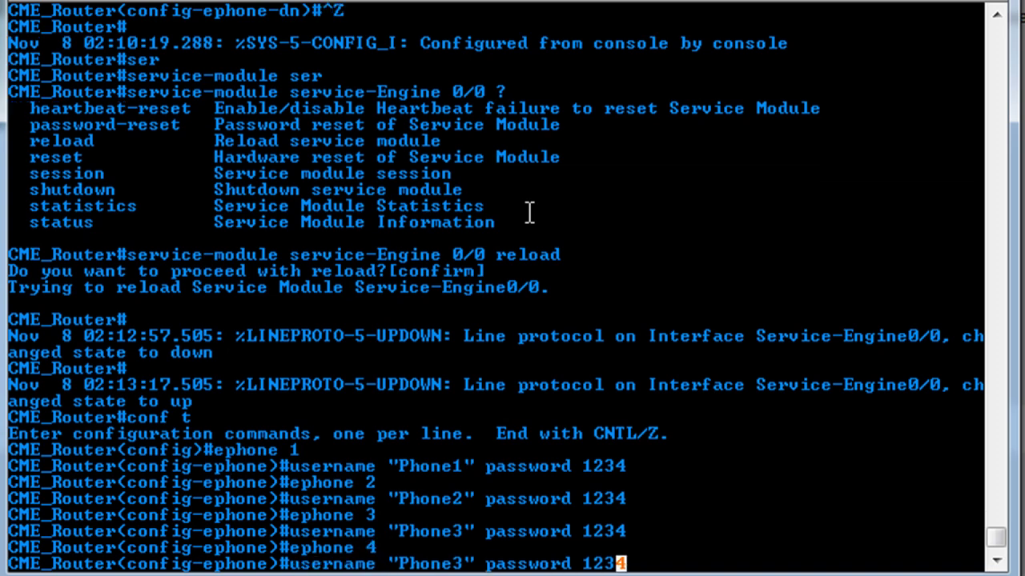
{"action": "key", "text": "Left"}
{"action": "key", "text": "Left"}
{"action": "key", "text": "Left"}
{"action": "key", "text": "Left"}
{"action": "key", "text": "Left"}
{"action": "key", "text": "Left"}
{"action": "key", "text": "Left"}
{"action": "key", "text": "Left"}
{"action": "key", "text": "Left"}
{"action": "key", "text": "Left"}
{"action": "key", "text": "Left"}
{"action": "key", "text": "Left"}
{"action": "key", "text": "Left"}
{"action": "key", "text": "BackSpace"}
{"action": "type", "text": "4"}
{"action": "key", "text": "Return"}
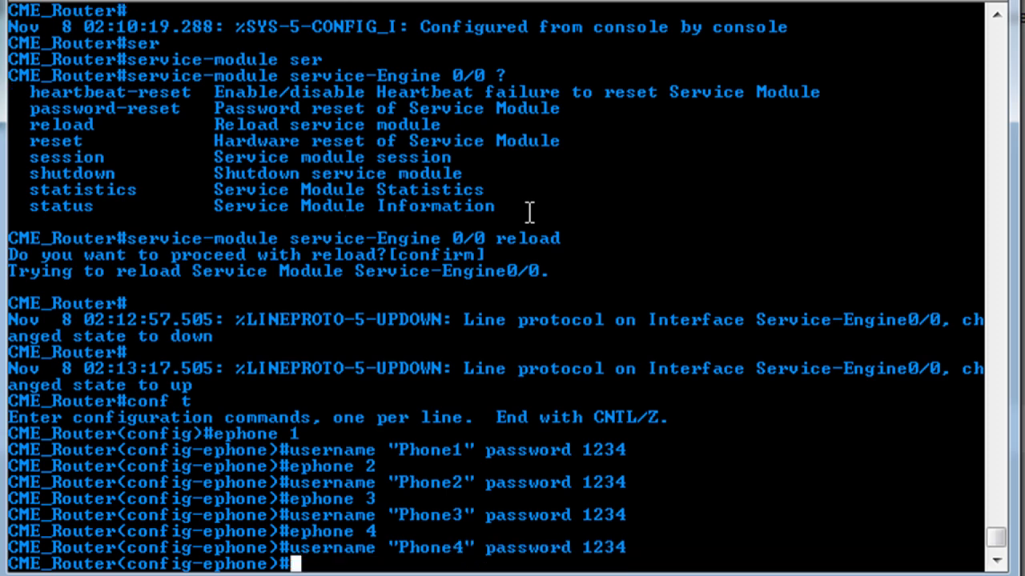
{"action": "key", "text": "ctrl+z"}
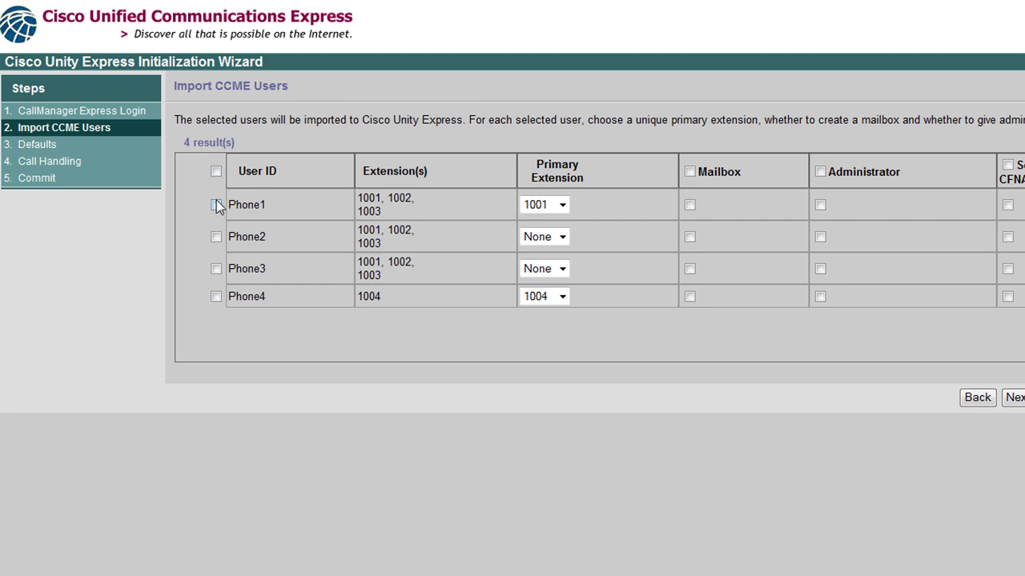
Select all four users for import with mailboxes and Set CFNA/CFB enabled
{"action": "left_click", "coordinate": [216, 205]}
{"action": "left_click", "coordinate": [216, 236]}
{"action": "left_click", "coordinate": [216, 269]}
{"action": "left_click", "coordinate": [216, 297]}
{"action": "left_click", "coordinate": [689, 172]}
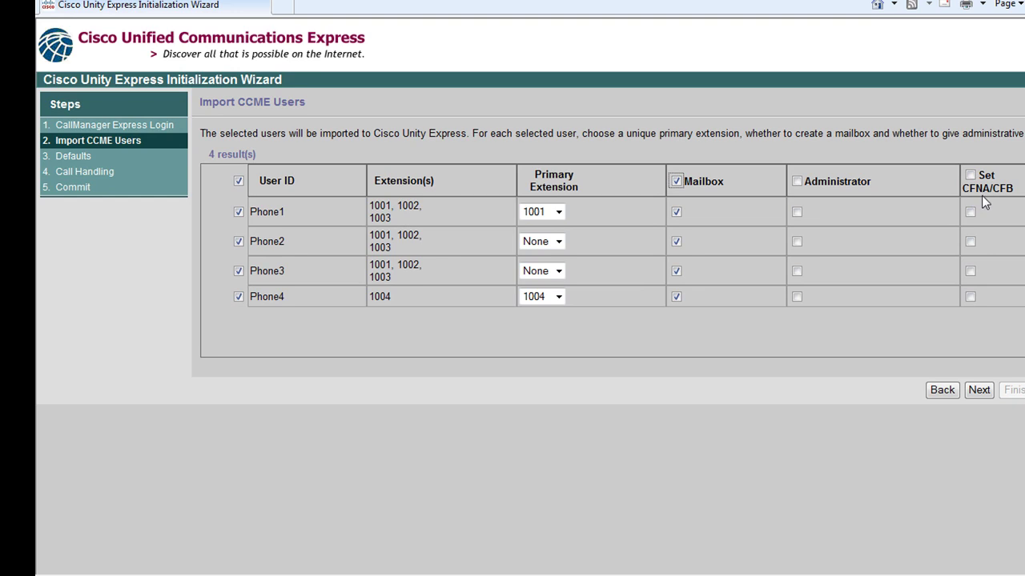
{"action": "left_click", "coordinate": [970, 174]}
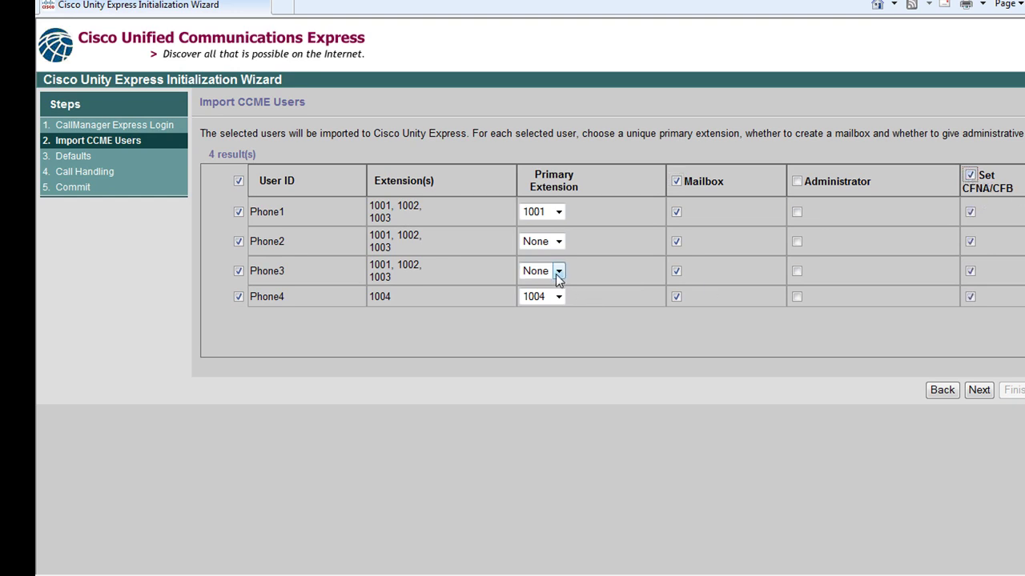
Set primary extensions 1002 for the second user and 1003 for the third
{"action": "left_click", "coordinate": [558, 241]}
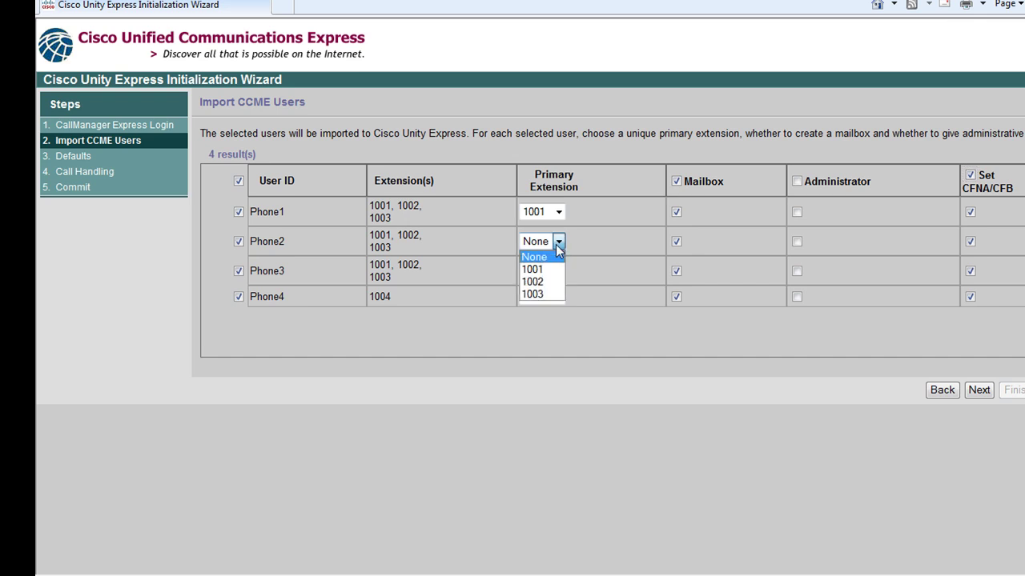
{"action": "left_click", "coordinate": [552, 267]}
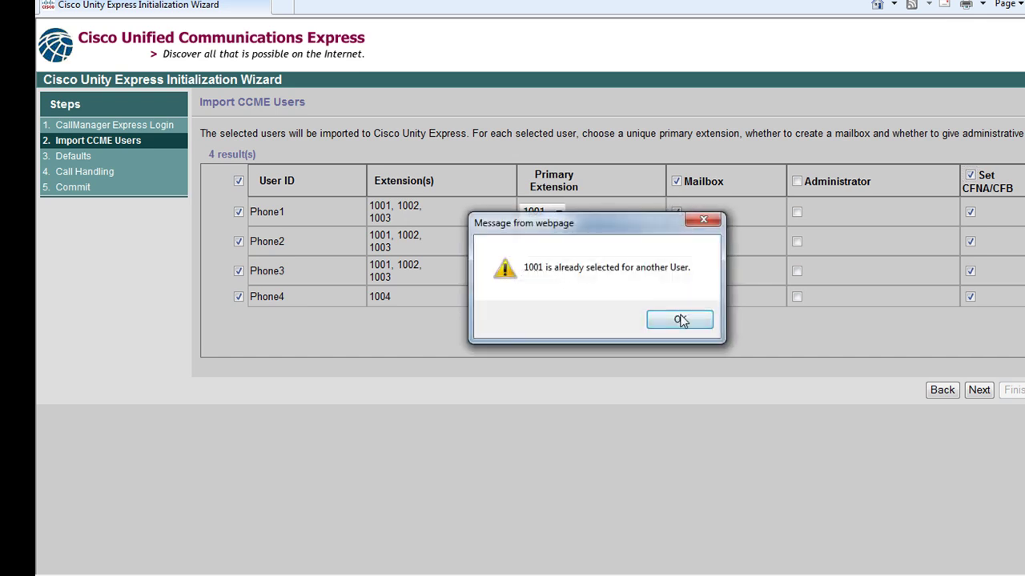
{"action": "left_click", "coordinate": [680, 319]}
{"action": "left_click", "coordinate": [558, 241]}
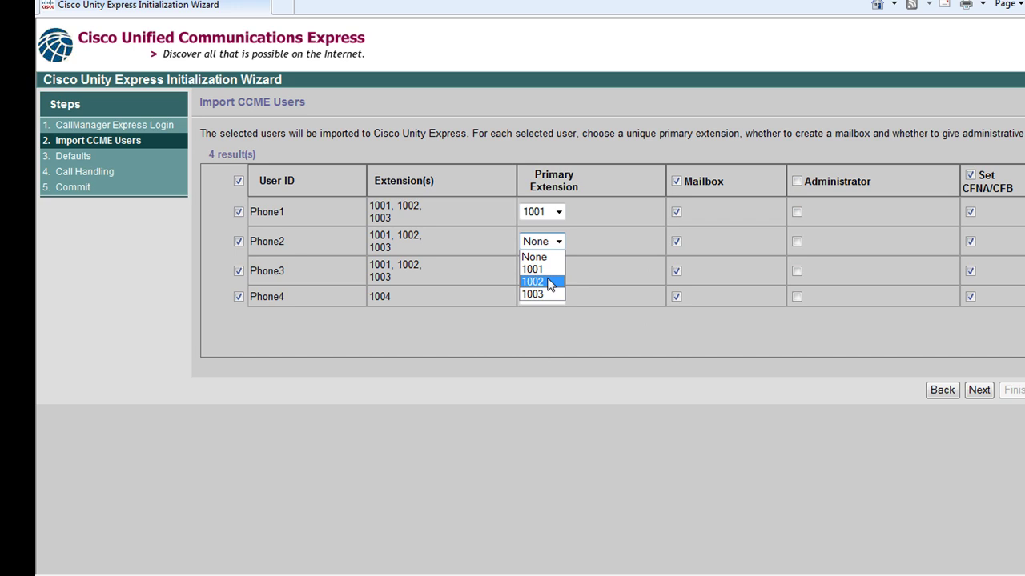
{"action": "left_click", "coordinate": [535, 281]}
{"action": "left_click", "coordinate": [558, 271]}
{"action": "left_click", "coordinate": [548, 323]}
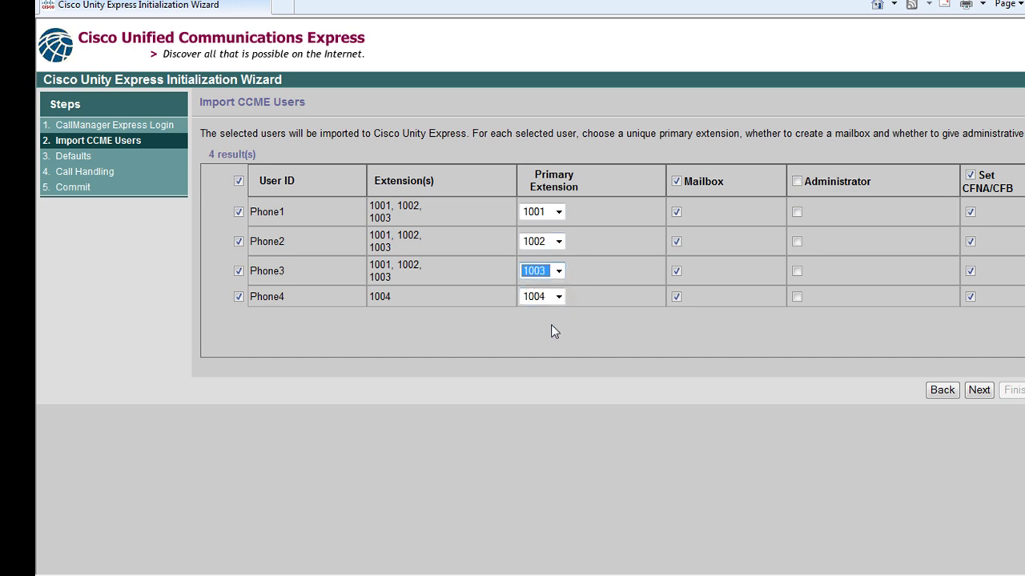
On the Defaults step, change Maximum Caller Message Size from 240 to 120 seconds
{"action": "left_click", "coordinate": [596, 382]}
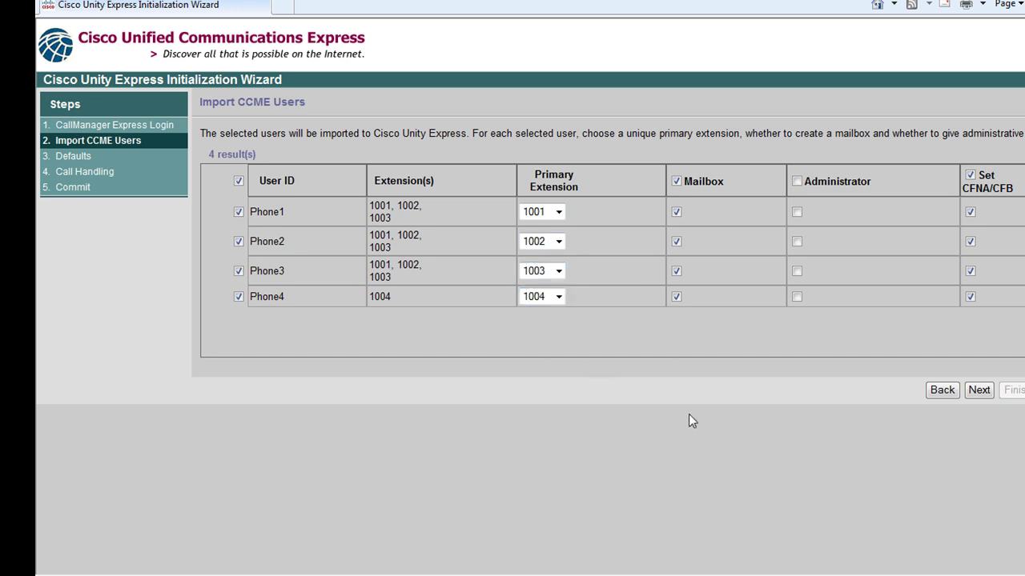
{"action": "left_click", "coordinate": [983, 391]}
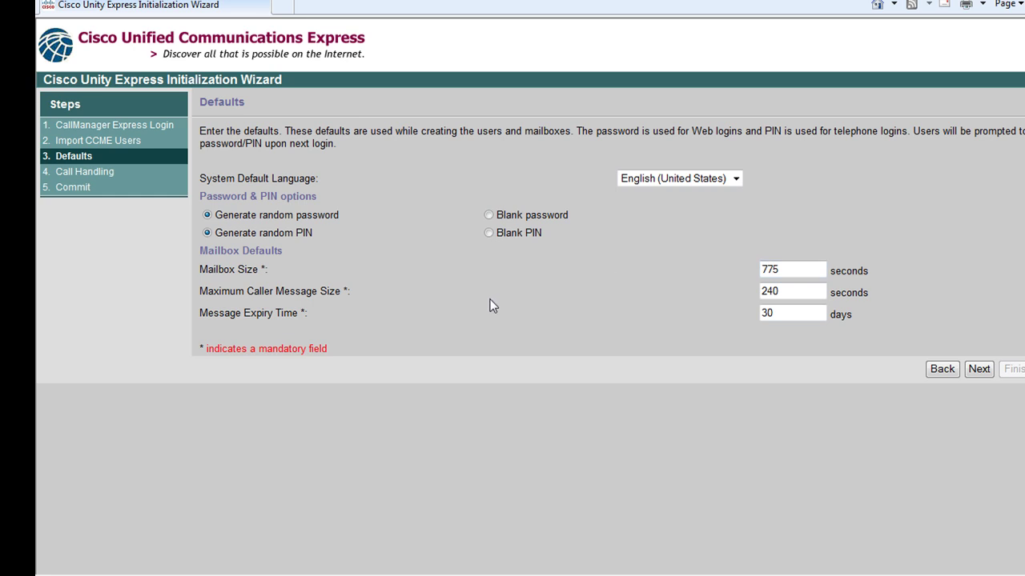
{"action": "left_click_drag", "start_coordinate": [792, 294], "coordinate": [687, 294]}
{"action": "type", "text": "120"}
{"action": "left_click", "coordinate": [978, 369]}
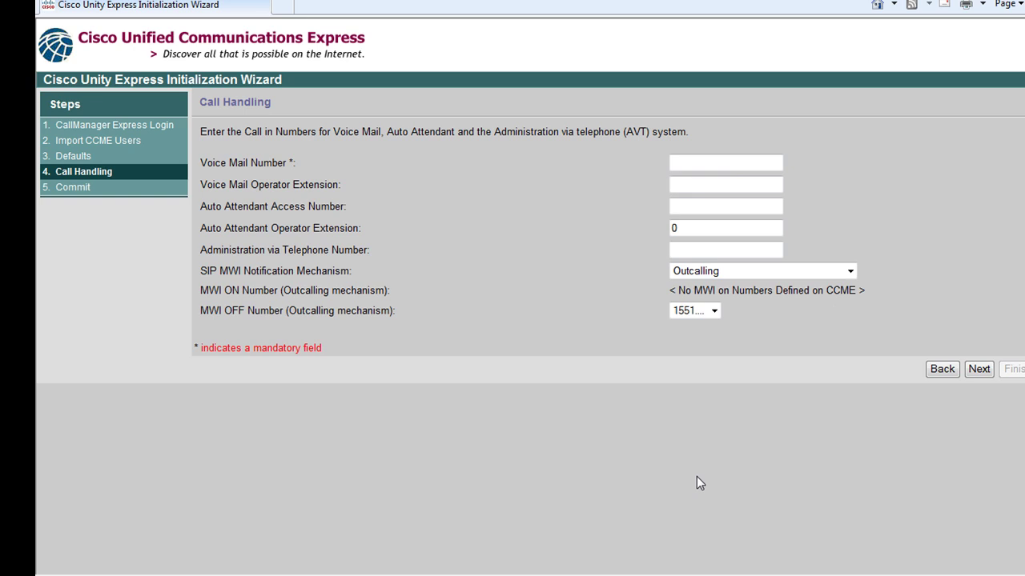
Place the cursor in the Voice Mail Number field on the Call Handling page
{"action": "left_click", "coordinate": [700, 168]}
On the router console, list the current ephone-dn configuration with 'sh run | sec ephone-dn'
{"action": "left_click", "coordinate": [306, 512]}
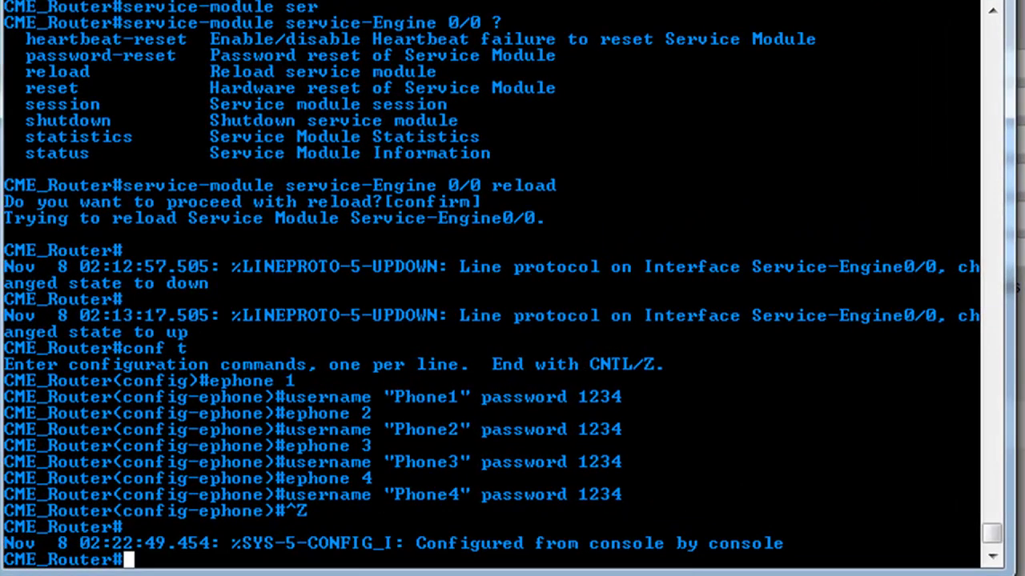
{"action": "type", "text": "sh run | sec ephone-dn"}
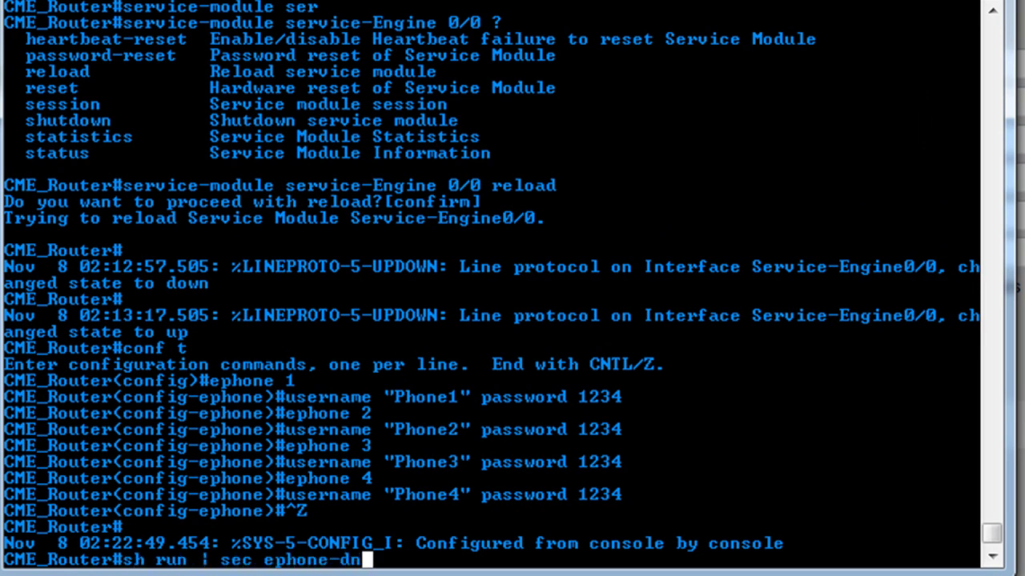
{"action": "key", "text": "Return"}
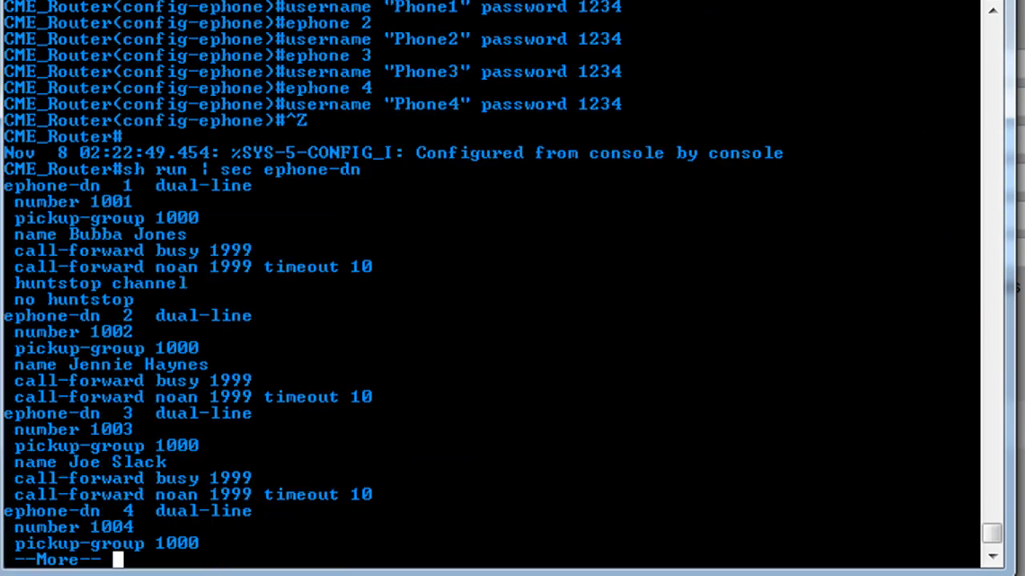
{"action": "key", "text": "space"}
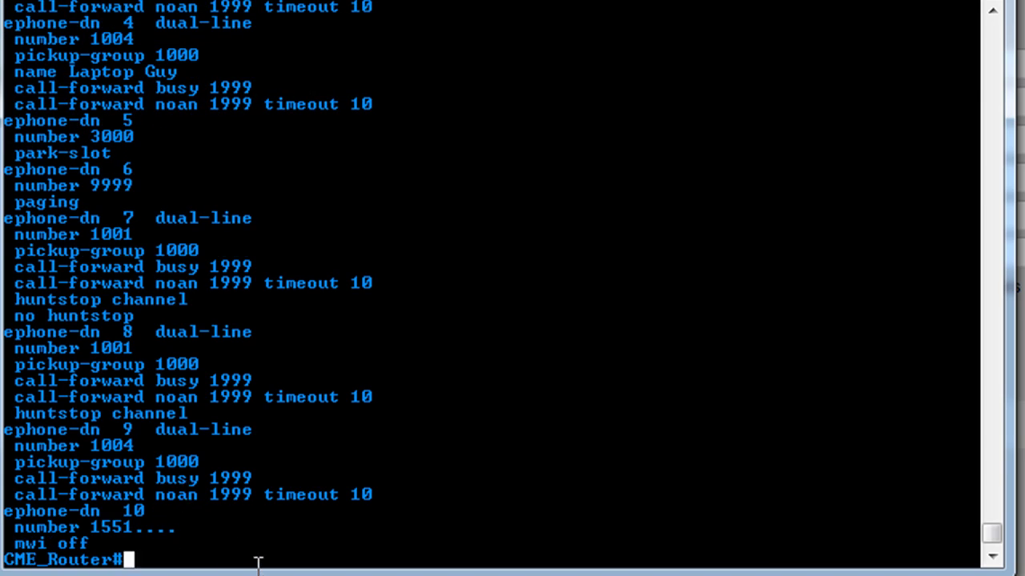
Turn MWI on for ephone-dn 10 in configuration mode
{"action": "type", "text": "conf t"}
{"action": "key", "text": "Return"}
{"action": "type", "text": "ephone-"}
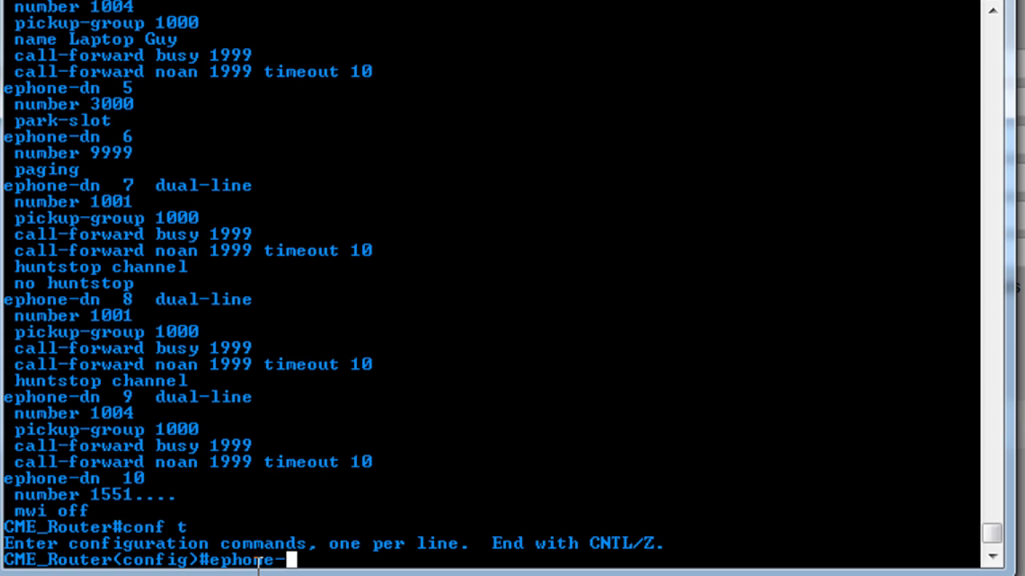
{"action": "type", "text": "dn 10"}
{"action": "key", "text": "Return"}
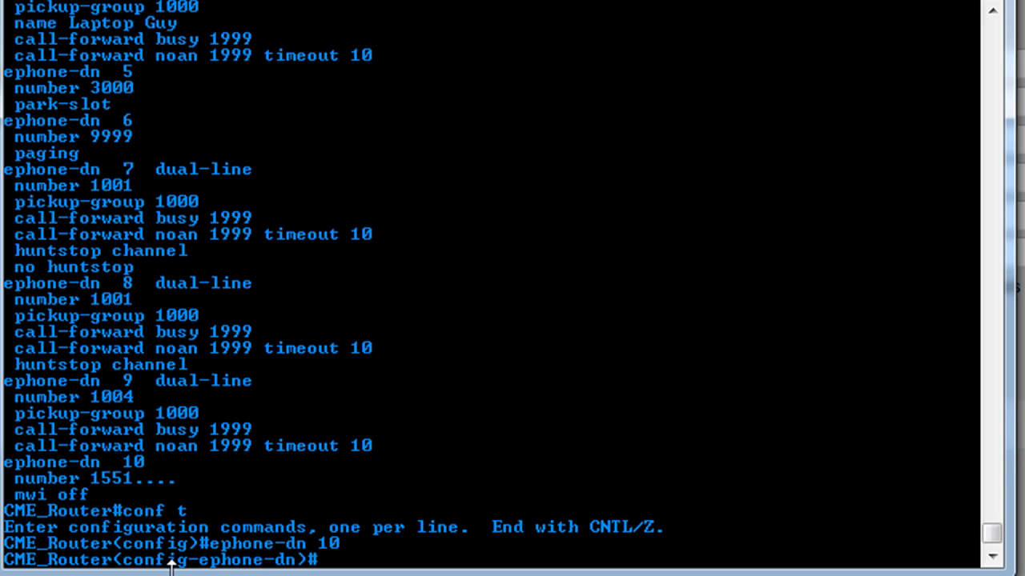
{"action": "type", "text": "wmi on"}
{"action": "key", "text": "Return"}
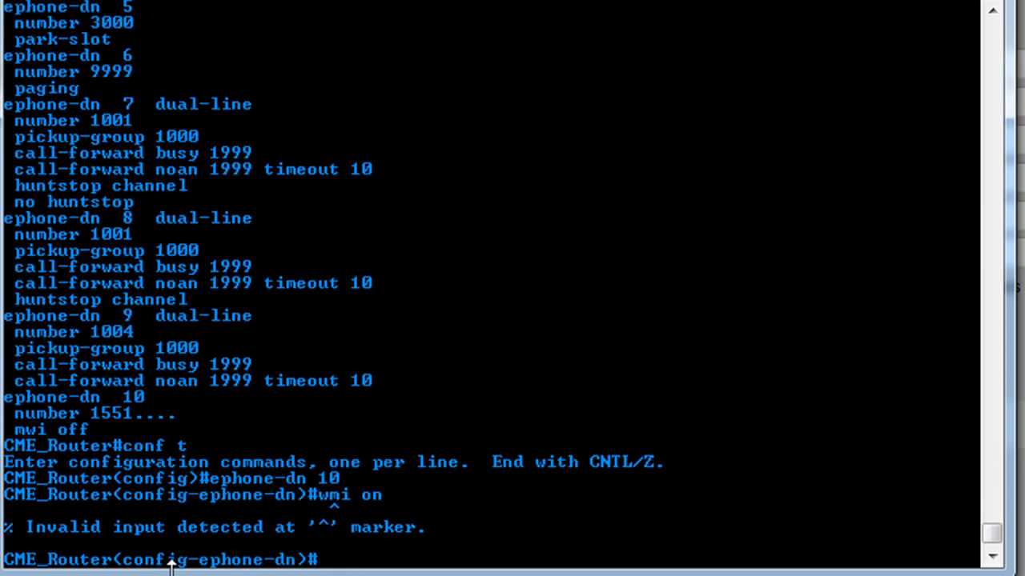
{"action": "type", "text": "mwi"}
{"action": "type", "text": " on"}
{"action": "key", "text": "Return"}
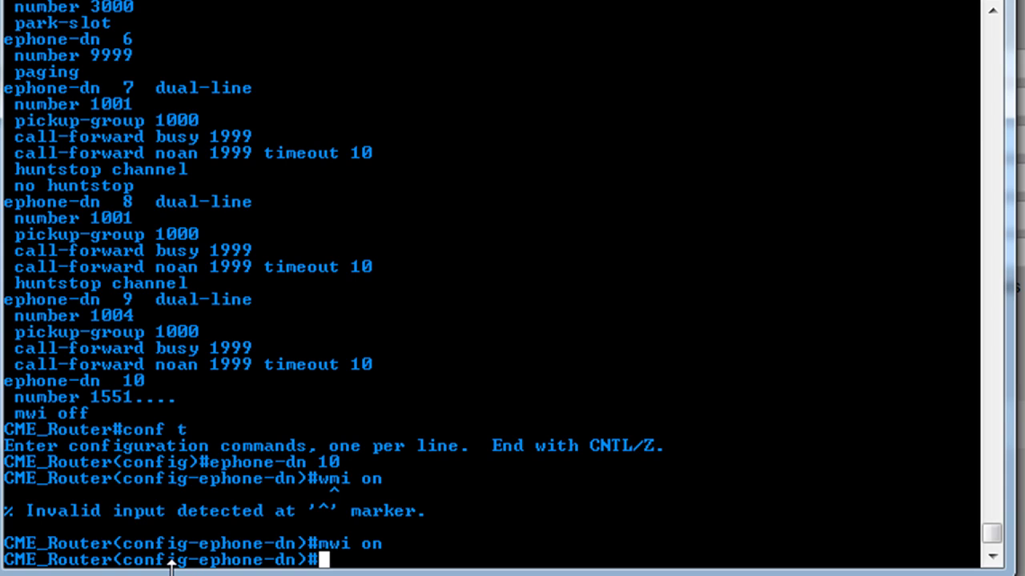
Give ephone-dn 11 number 1552.... with MWI off, then exit configuration mode
{"action": "key", "text": "Up"}
{"action": "key", "text": "Up"}
{"action": "key", "text": "Up"}
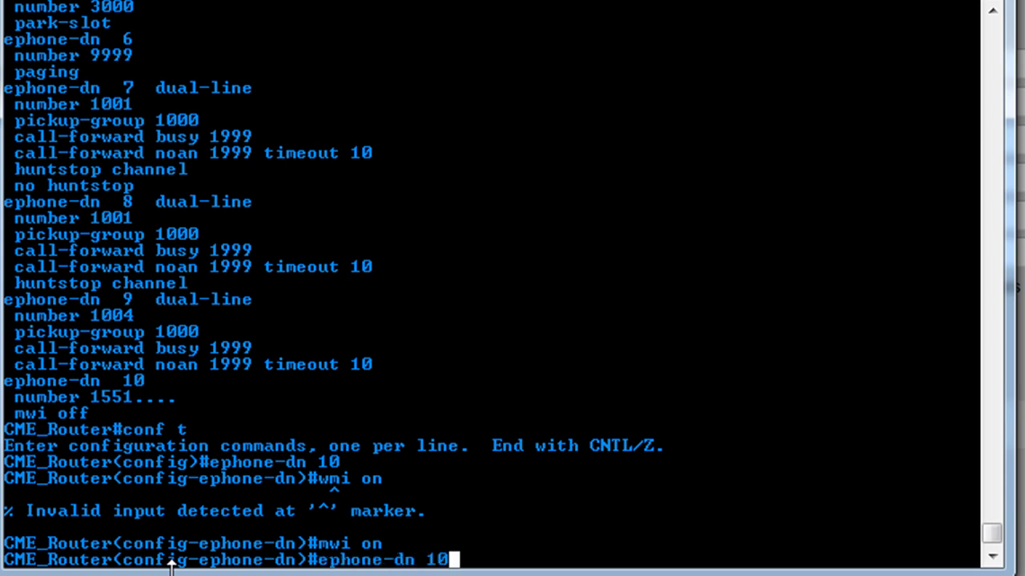
{"action": "key", "text": "BackSpace"}
{"action": "type", "text": "1"}
{"action": "key", "text": "Return"}
{"action": "key", "text": "Up"}
{"action": "key", "text": "Up"}
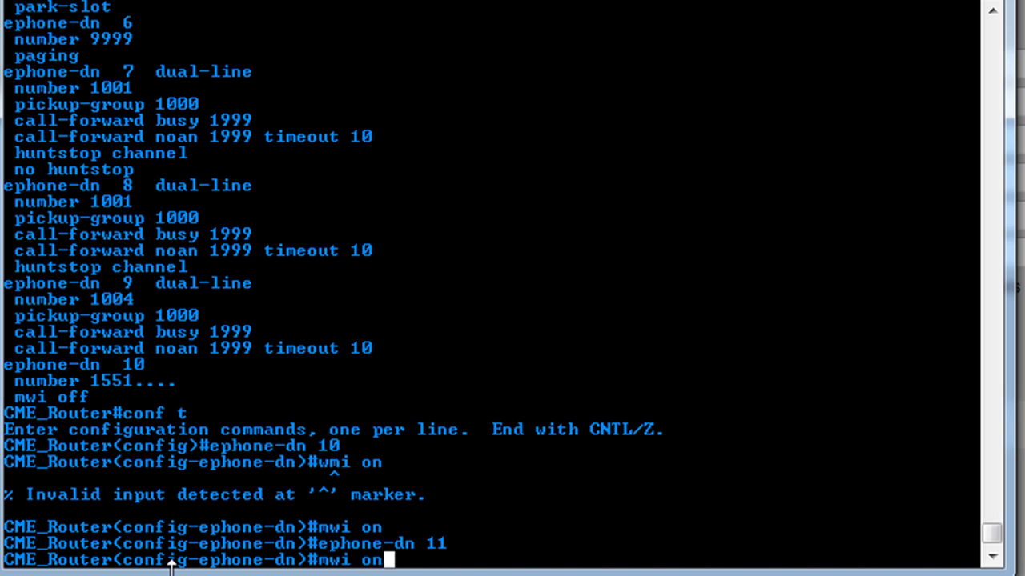
{"action": "key", "text": "Return"}
{"action": "key", "text": "Up"}
{"action": "key", "text": "BackSpace"}
{"action": "type", "text": "ff"}
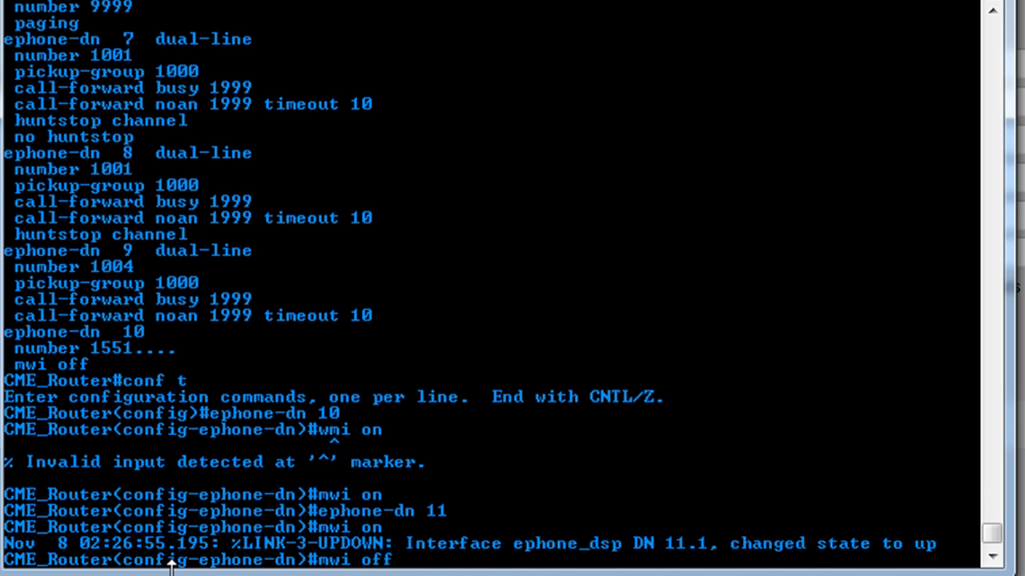
{"action": "key", "text": "Return"}
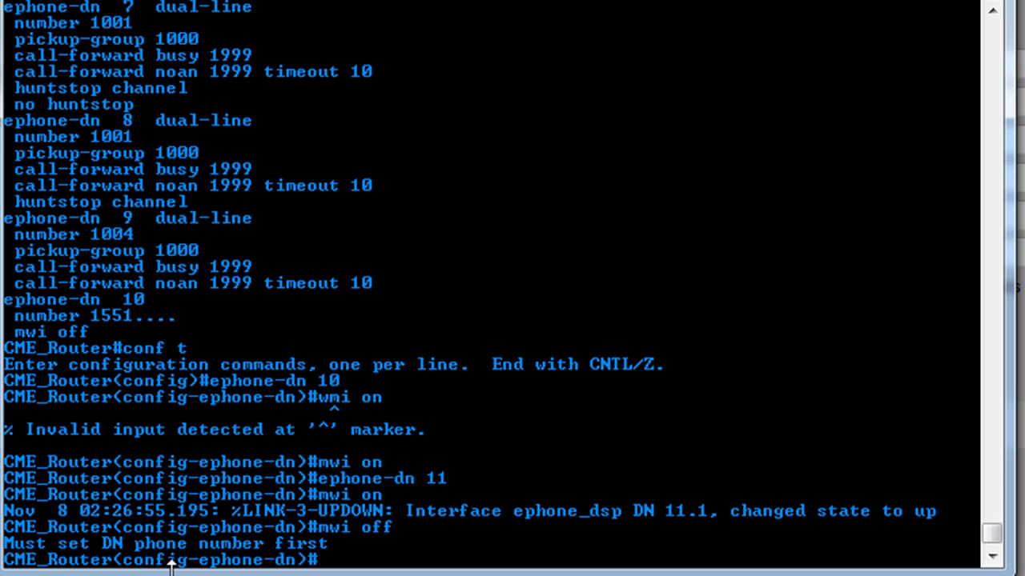
{"action": "type", "text": "number 1"}
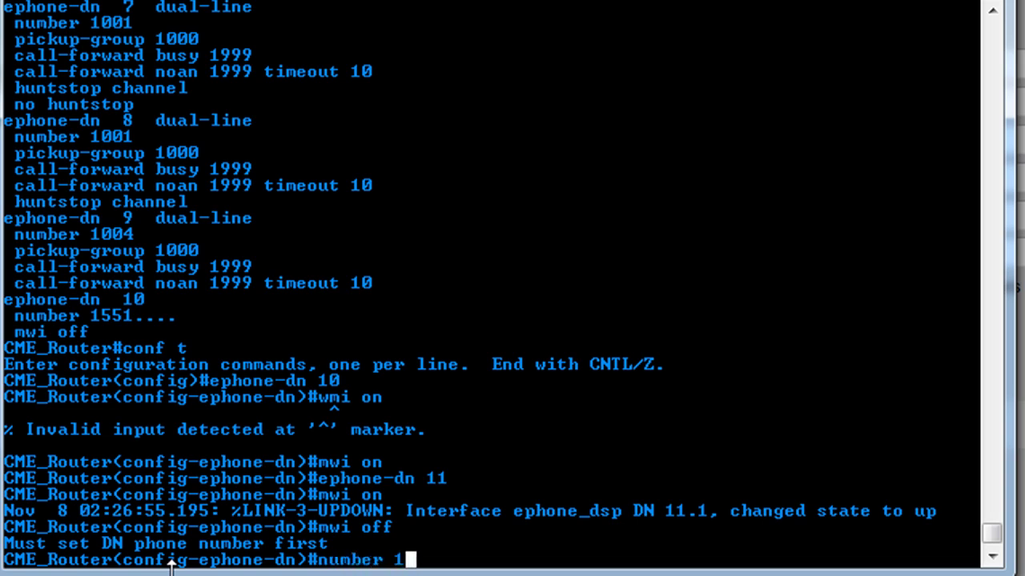
{"action": "type", "text": "552...."}
{"action": "key", "text": "Return"}
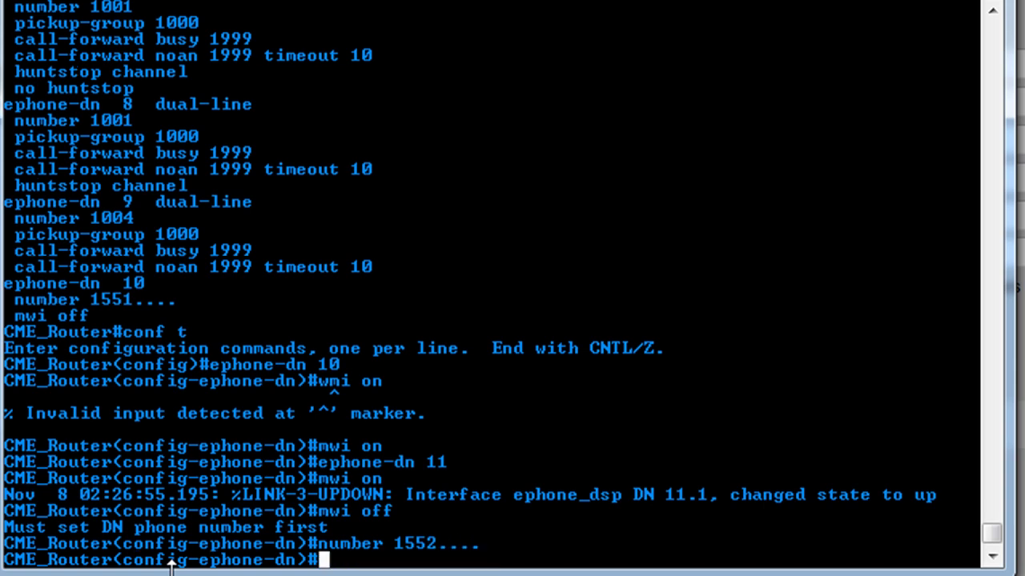
{"action": "key", "text": "Up"}
{"action": "key", "text": "Up"}
{"action": "key", "text": "Return"}
{"action": "key", "text": "ctrl+z"}
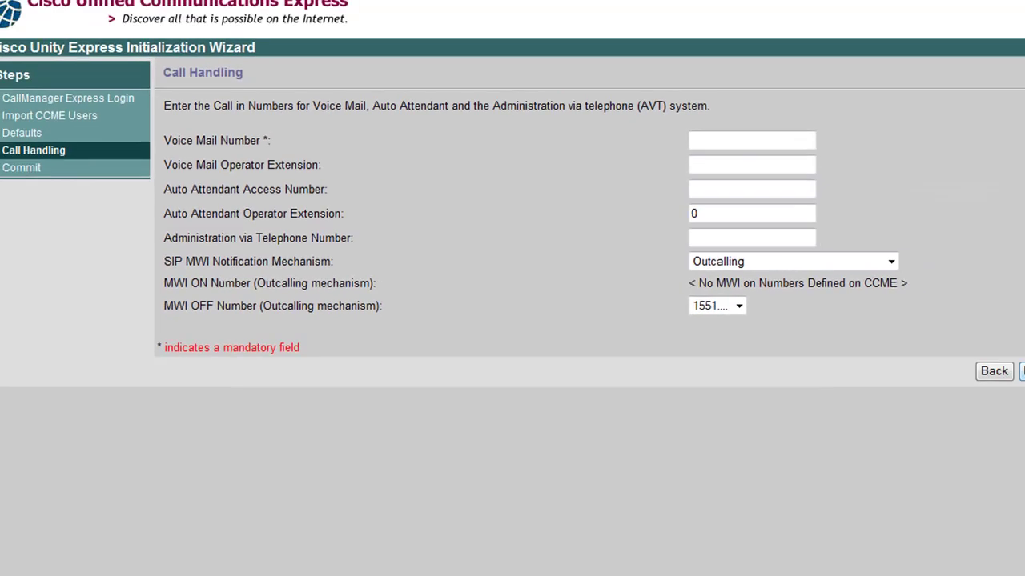
Step back through the wizard to the login page and return to Import CCME Users
{"action": "left_click", "coordinate": [1000, 373]}
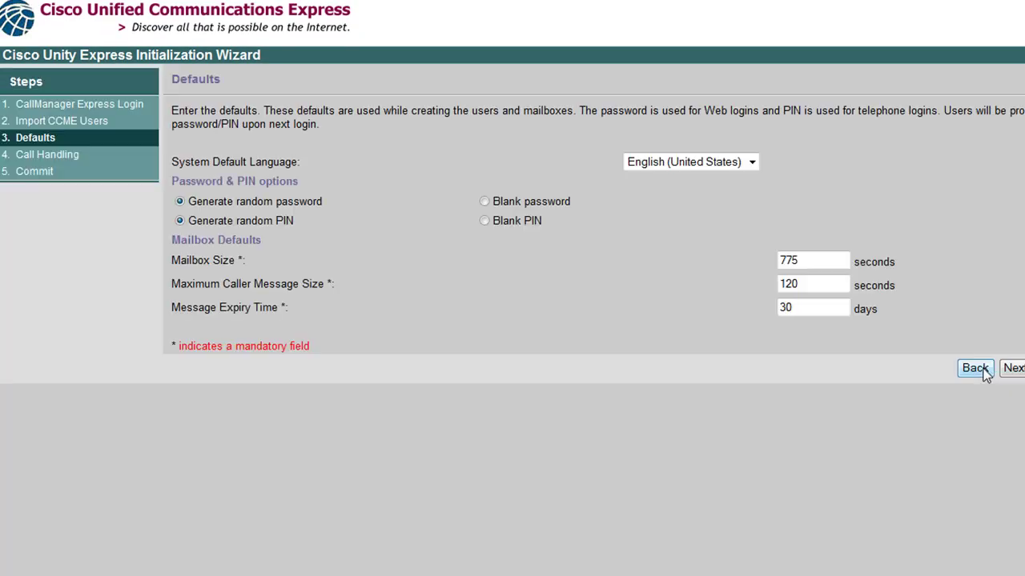
{"action": "left_click", "coordinate": [976, 369]}
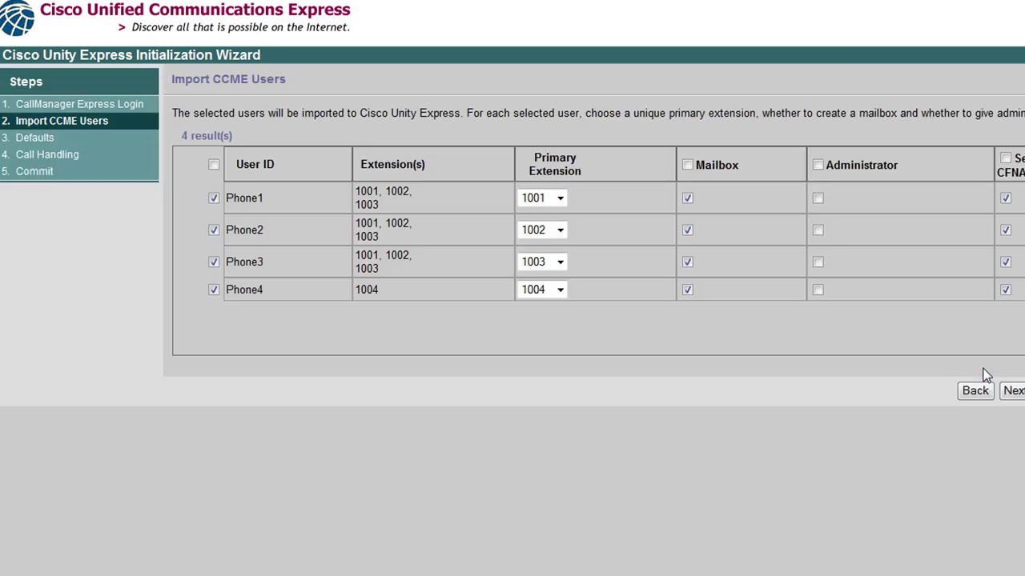
{"action": "left_click", "coordinate": [981, 390]}
{"action": "left_click", "coordinate": [1013, 369]}
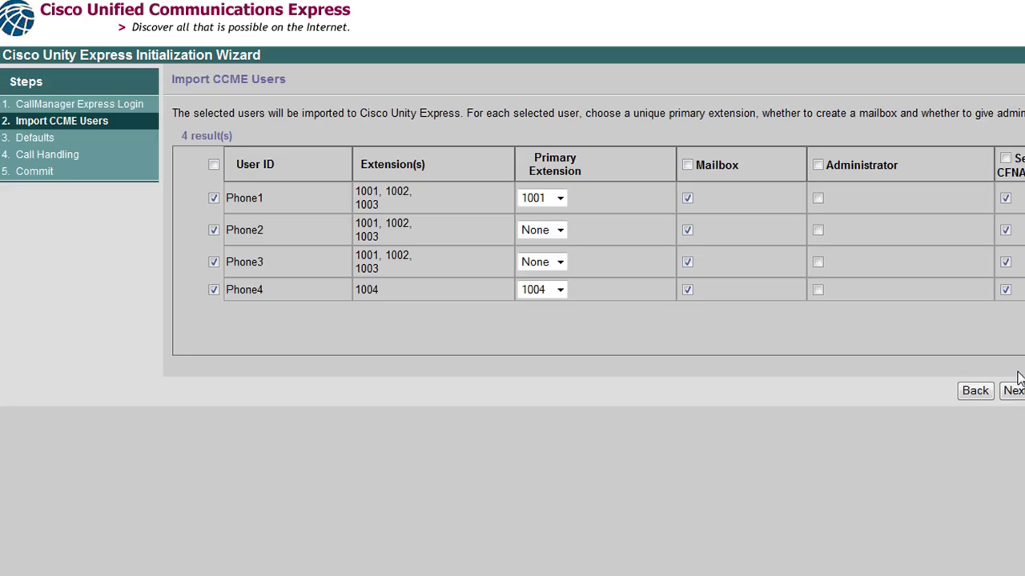
Set Phone2 to extension 1002 and Phone3 to 1003, then advance to Call Handling
{"action": "left_click", "coordinate": [550, 230]}
{"action": "left_click", "coordinate": [558, 274]}
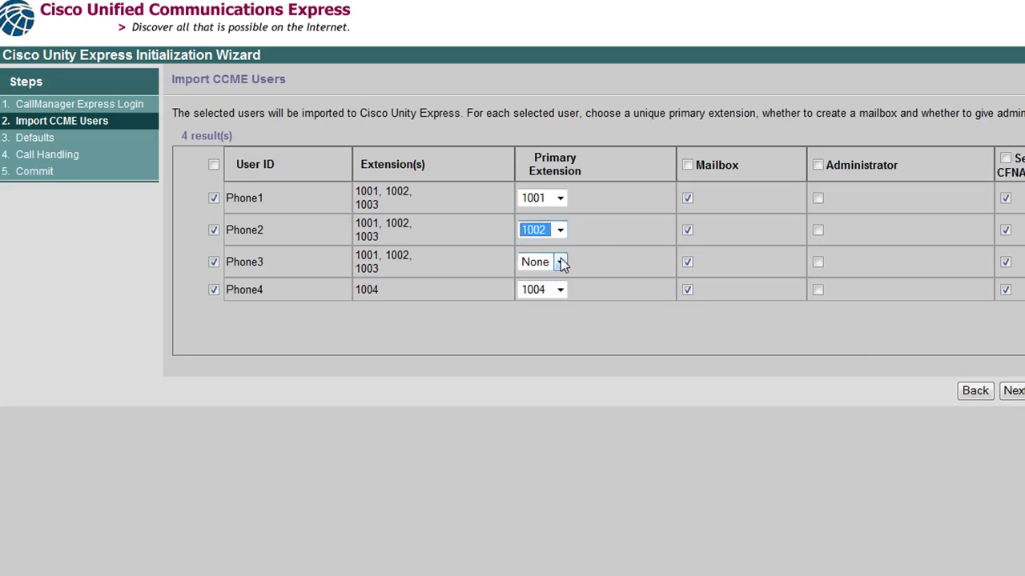
{"action": "left_click", "coordinate": [560, 262]}
{"action": "left_click", "coordinate": [554, 319]}
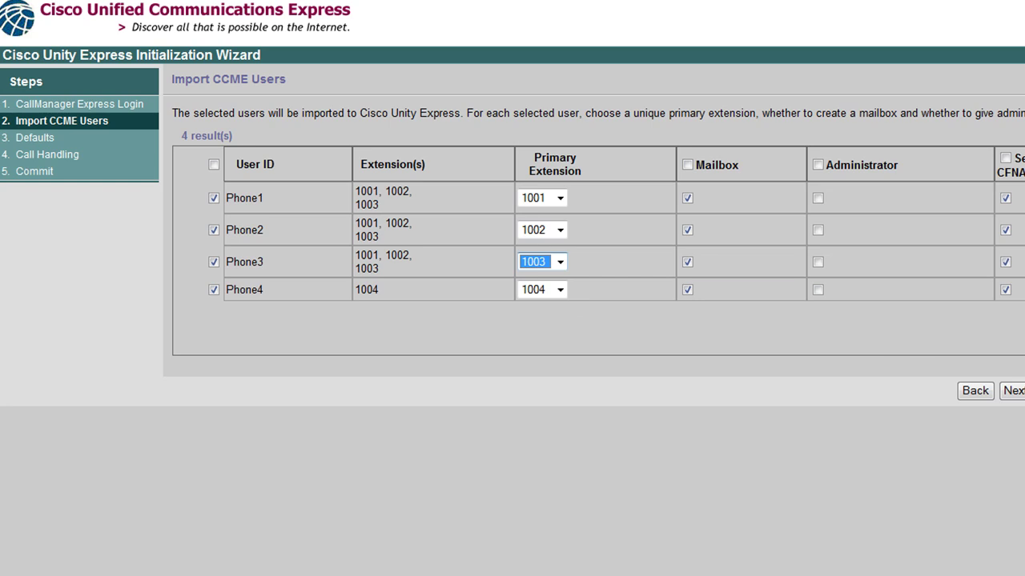
{"action": "left_click", "coordinate": [1010, 391]}
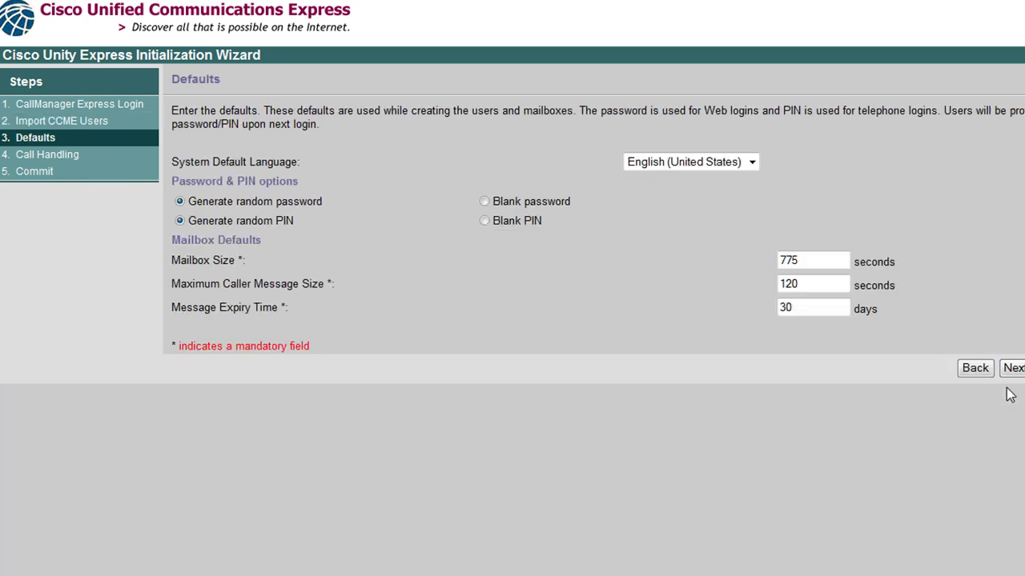
{"action": "left_click", "coordinate": [1005, 373]}
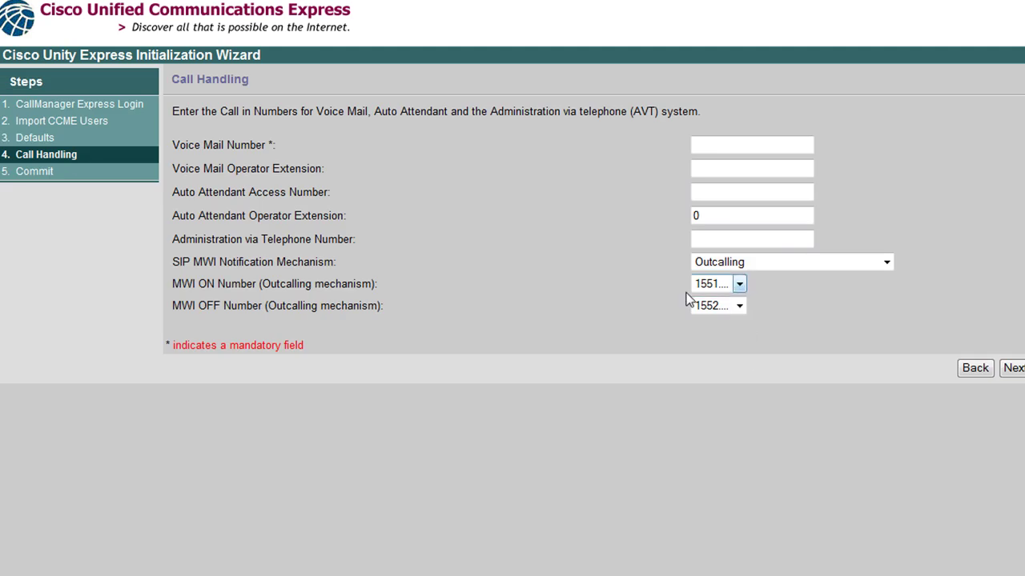
Keep 1551 as the MWI ON number
{"action": "left_click", "coordinate": [726, 283]}
{"action": "left_click", "coordinate": [731, 313]}
{"action": "left_click", "coordinate": [746, 362]}
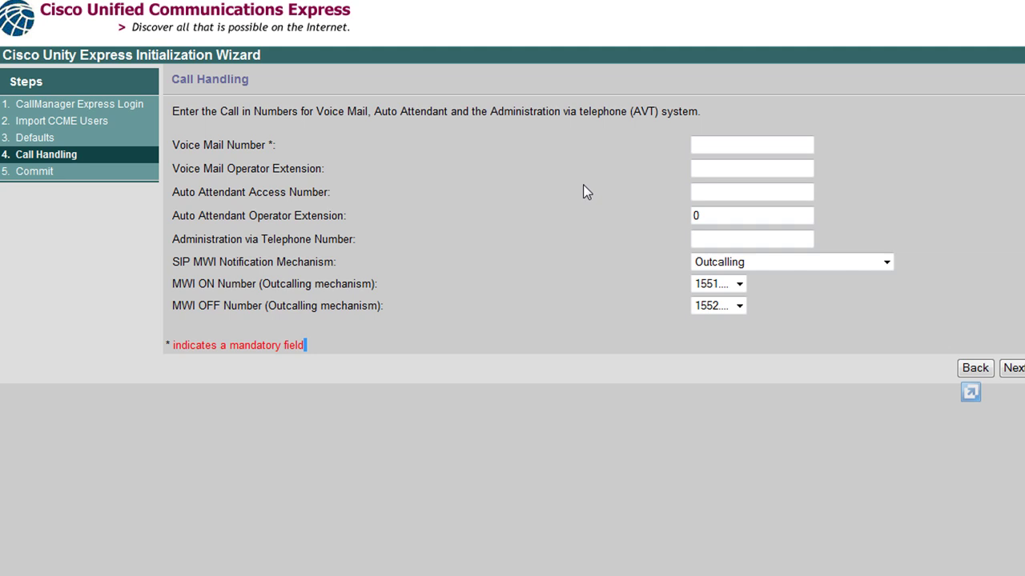
Enter voice mail number 5001, operator extension 1001, auto attendant 5012 and telephone administration 5013
{"action": "left_click", "coordinate": [740, 145]}
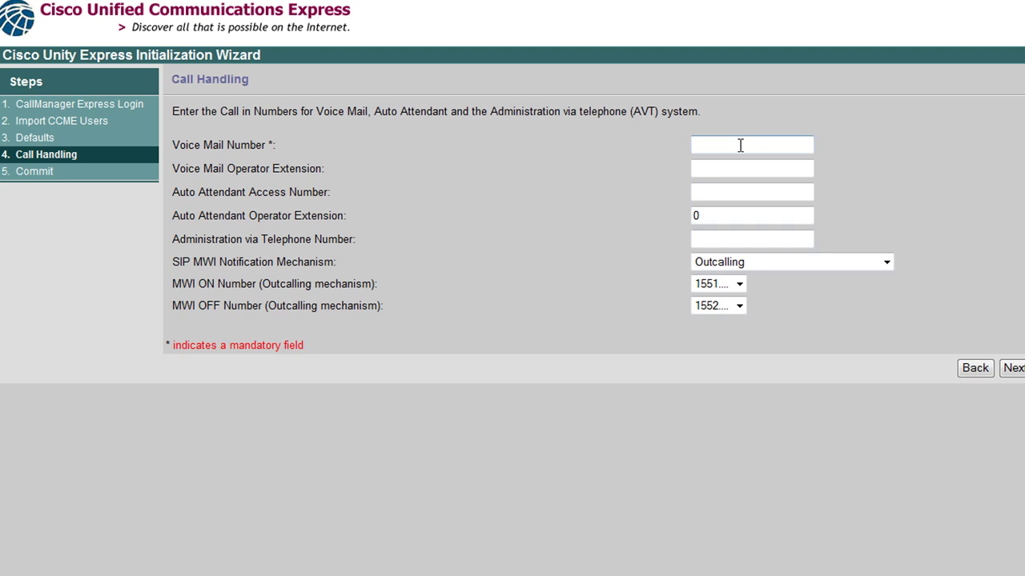
{"action": "type", "text": "5001"}
{"action": "left_click", "coordinate": [745, 165]}
{"action": "type", "text": "1001"}
{"action": "left_click", "coordinate": [702, 192]}
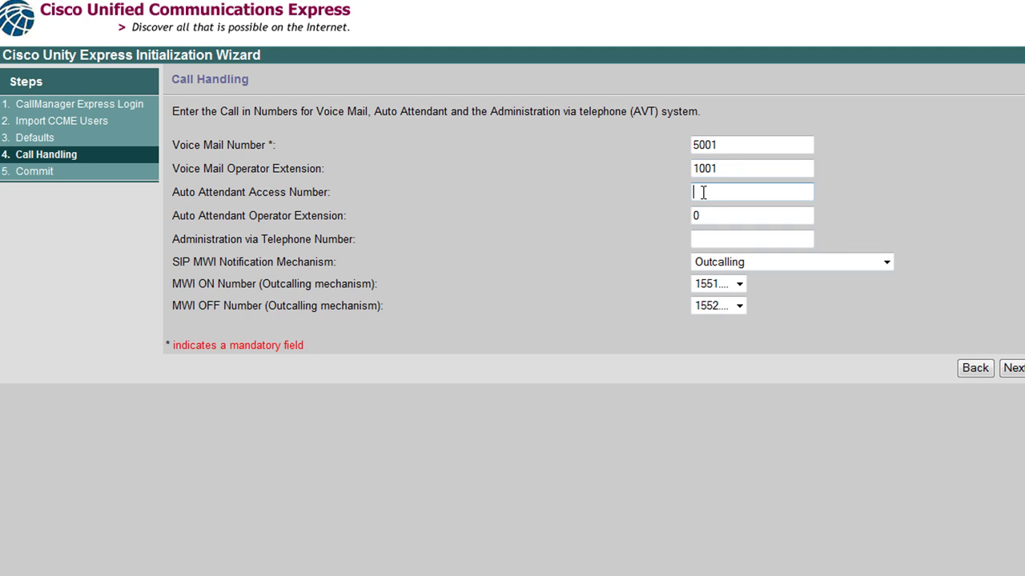
{"action": "type", "text": "5012"}
{"action": "left_click", "coordinate": [728, 239]}
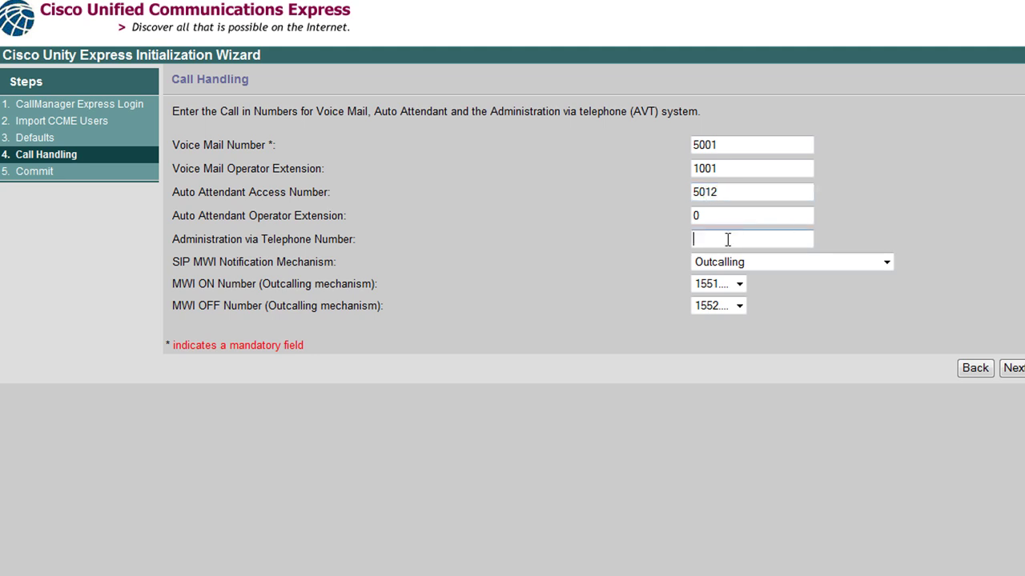
{"action": "type", "text": "5013"}
Keep Outcalling as the SIP MWI notification mechanism and submit the call handling settings
{"action": "left_click", "coordinate": [837, 265]}
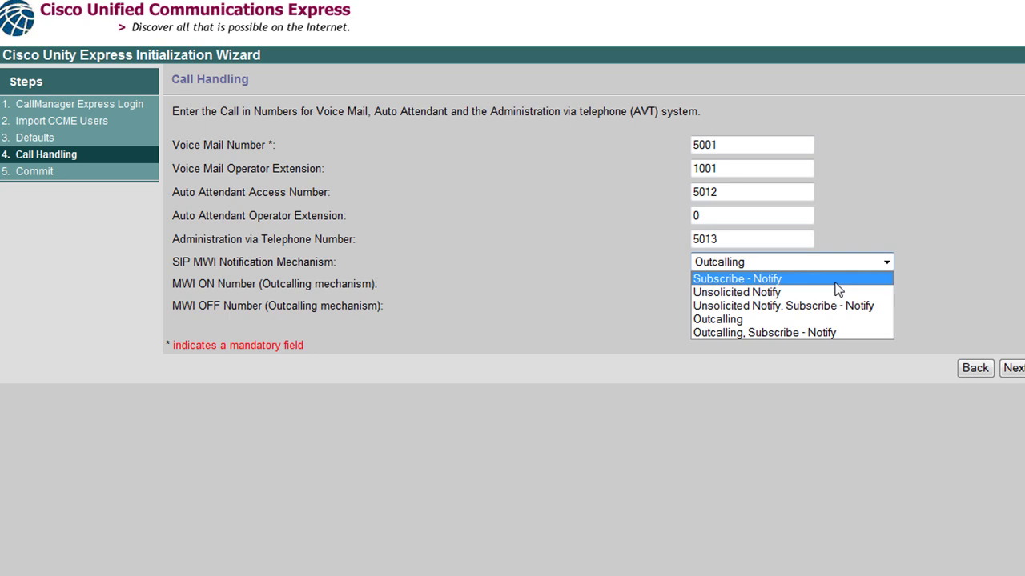
{"action": "left_click", "coordinate": [480, 316]}
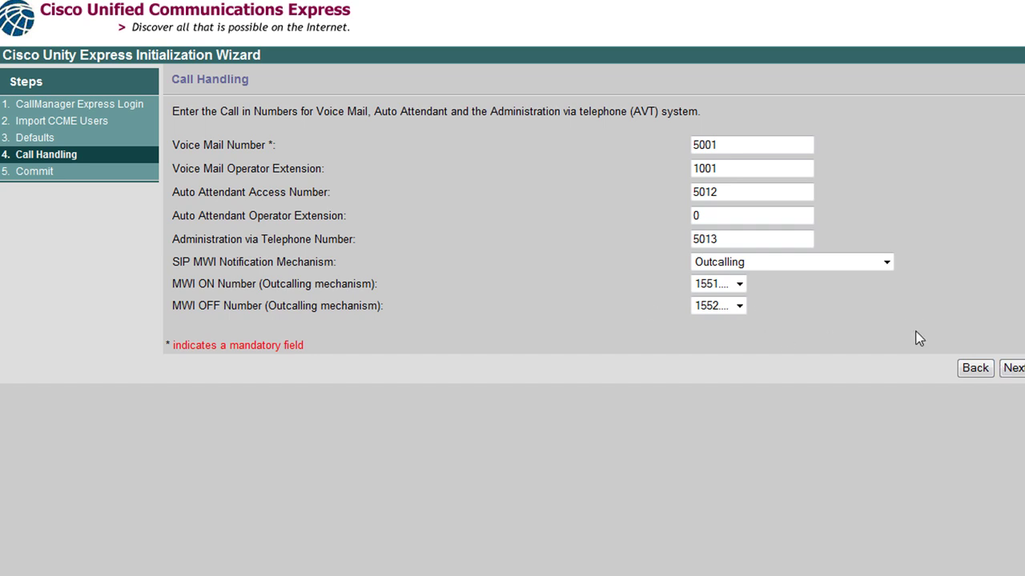
{"action": "left_click", "coordinate": [1009, 369]}
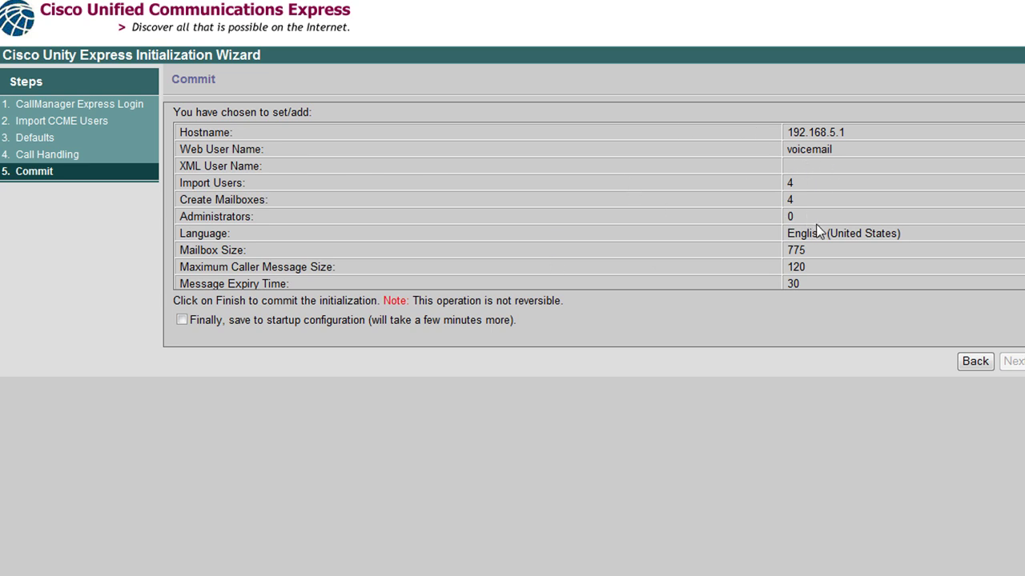
Tick 'Finally, save to startup configuration' and commit the initialization with Finish
{"action": "left_click", "coordinate": [182, 320]}
{"action": "left_click", "coordinate": [1021, 361]}
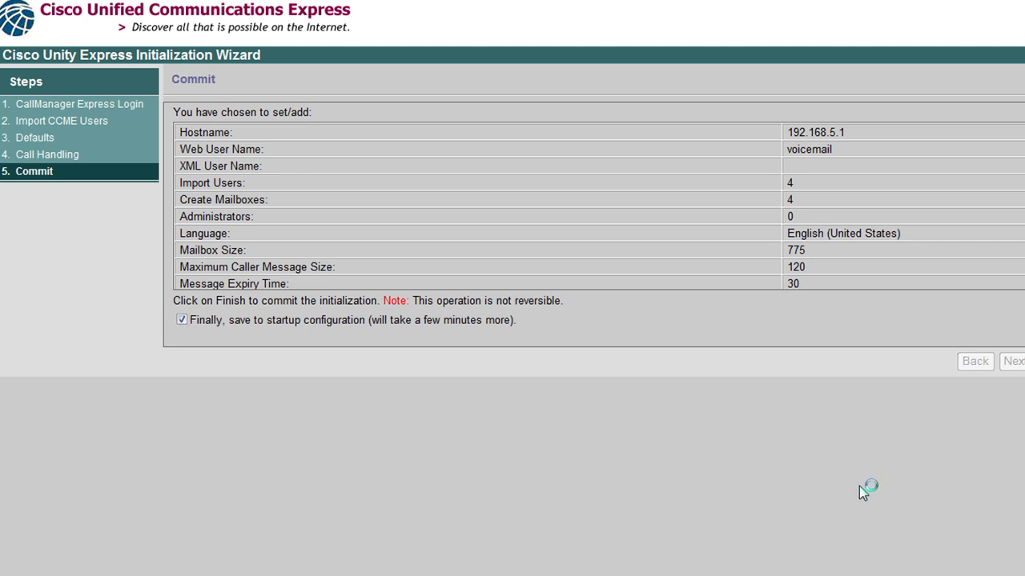